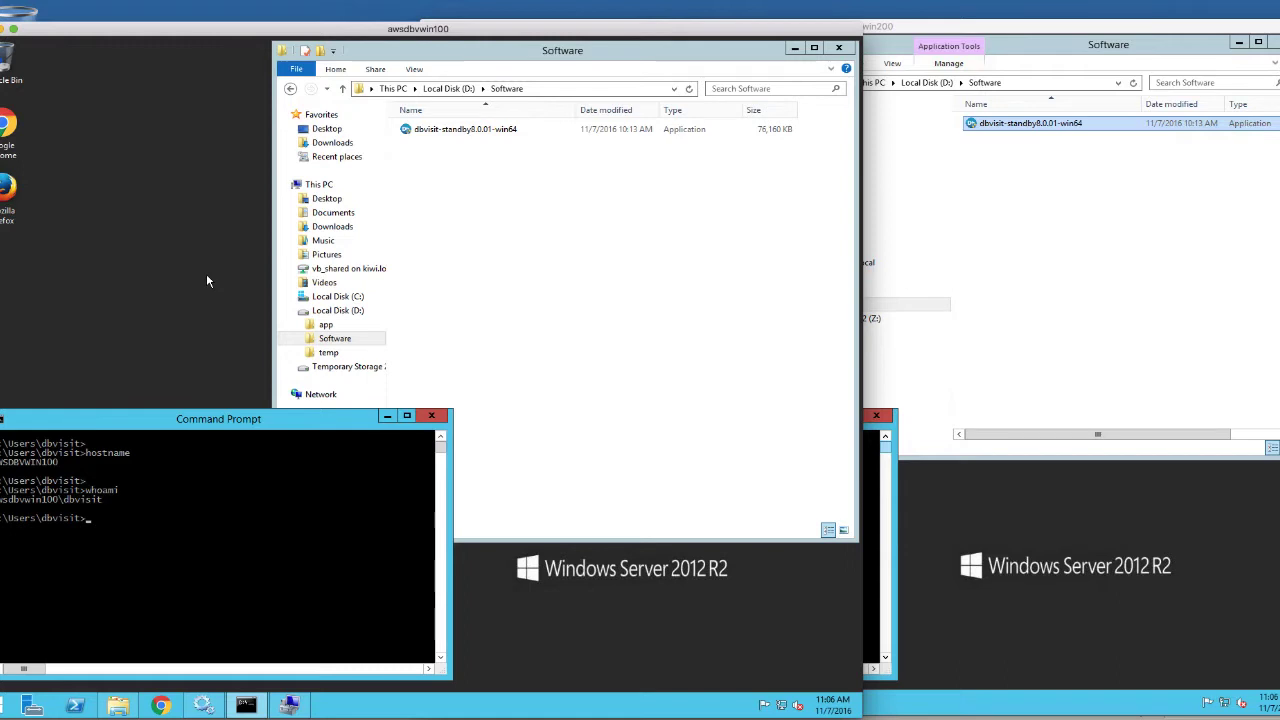
Bring the awsdbvwin200 and awsdbvwin100 server windows to the front in turn
click(207, 280)
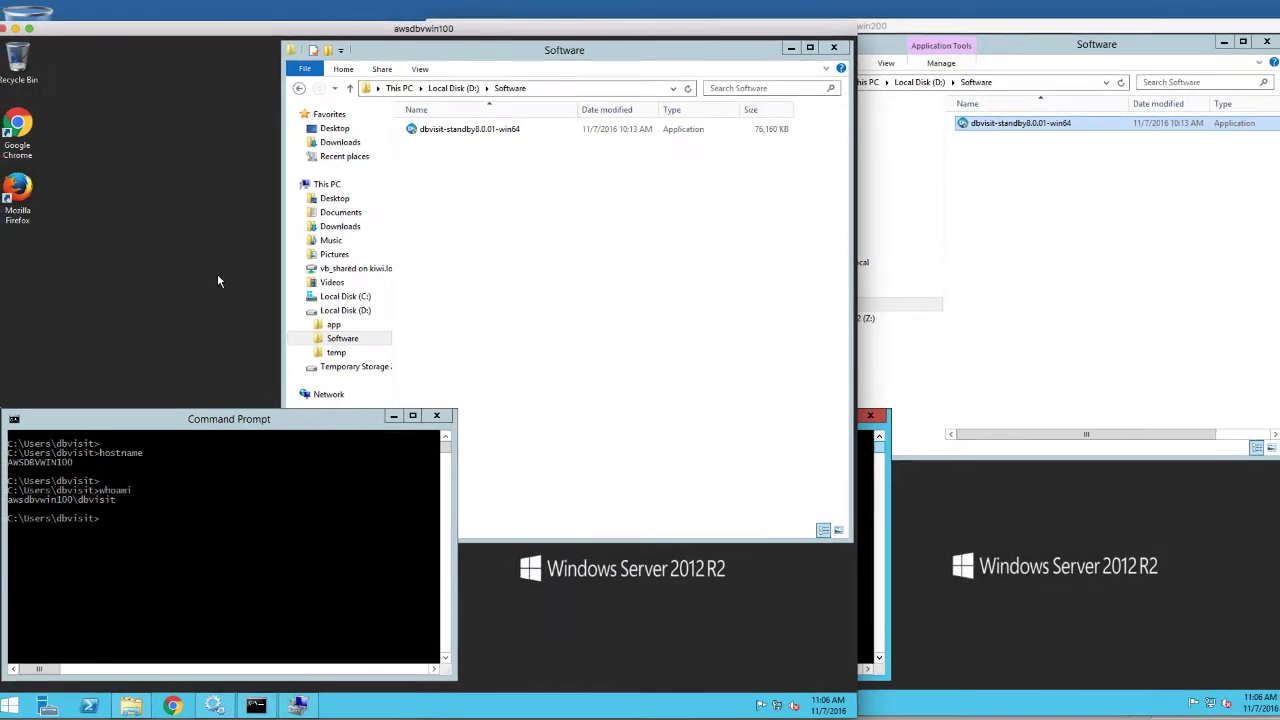
click(977, 478)
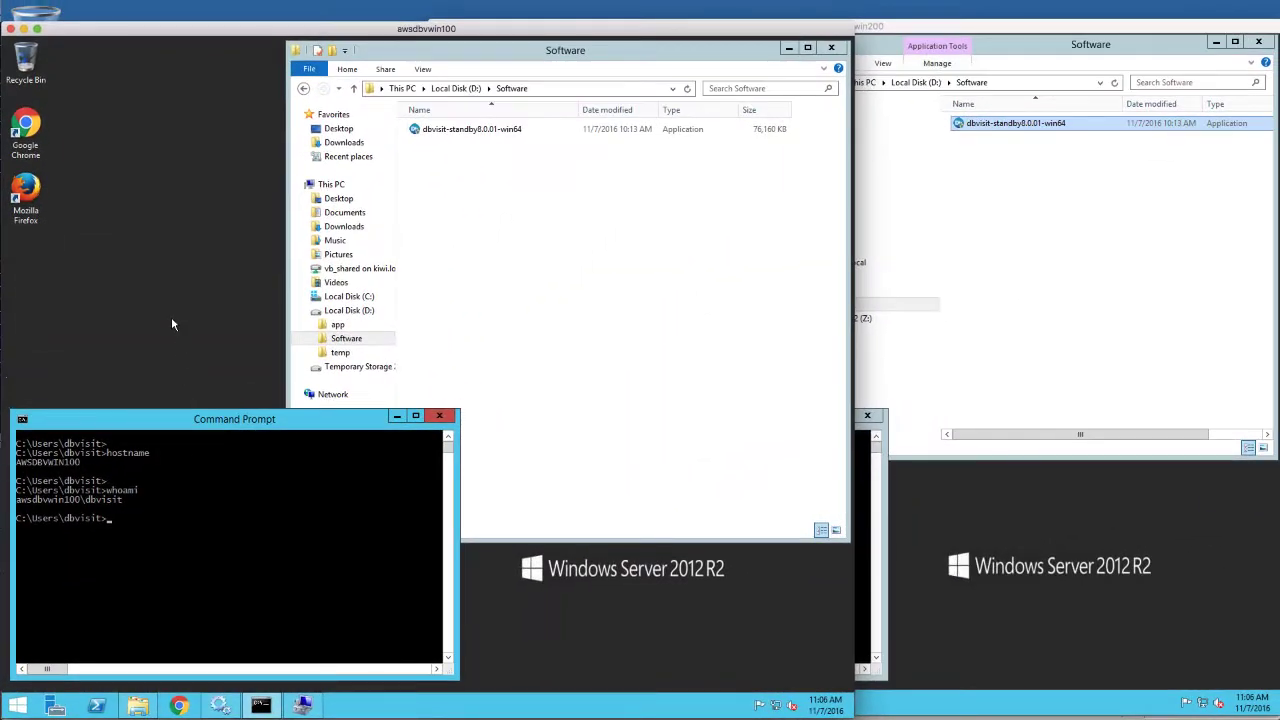
click(515, 237)
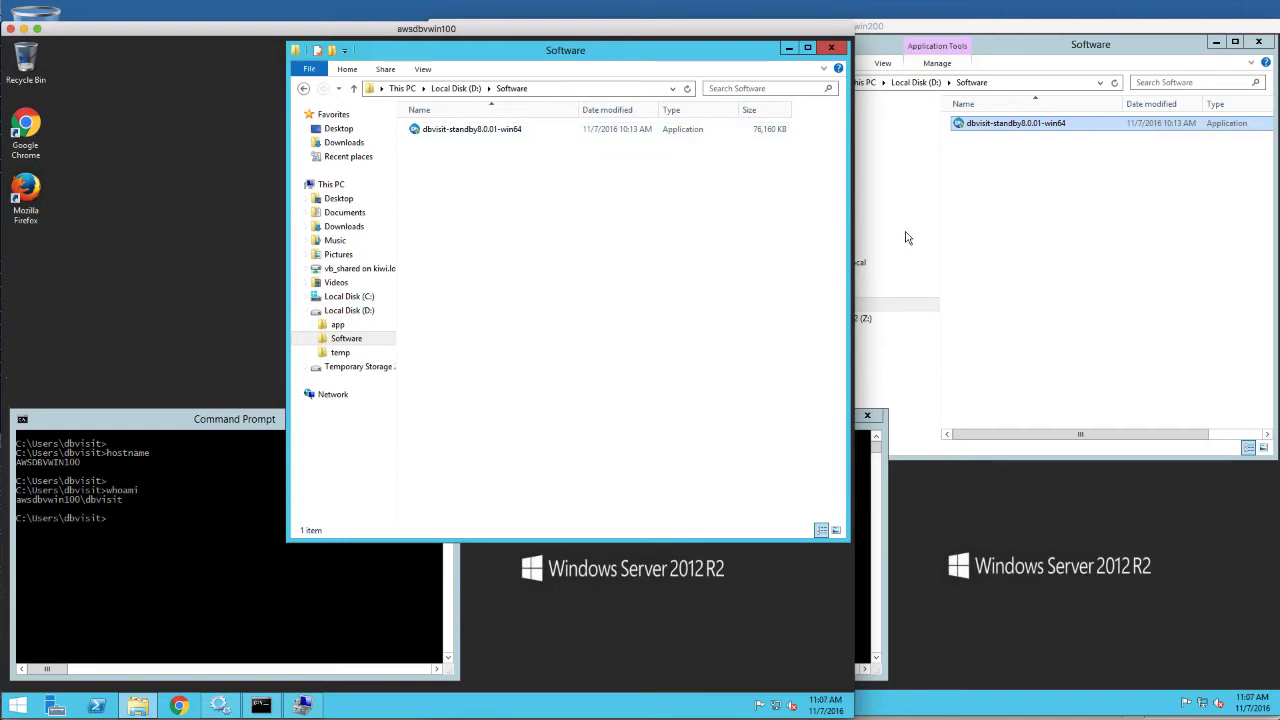
click(1052, 236)
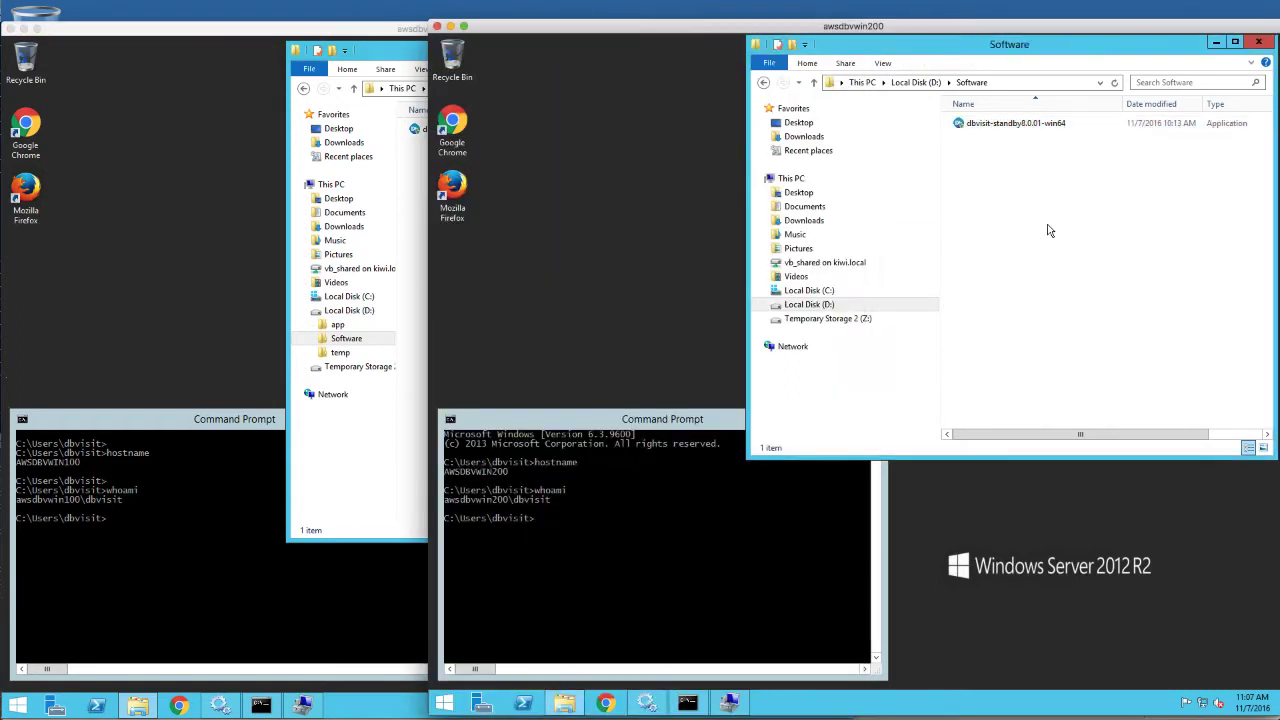
click(194, 243)
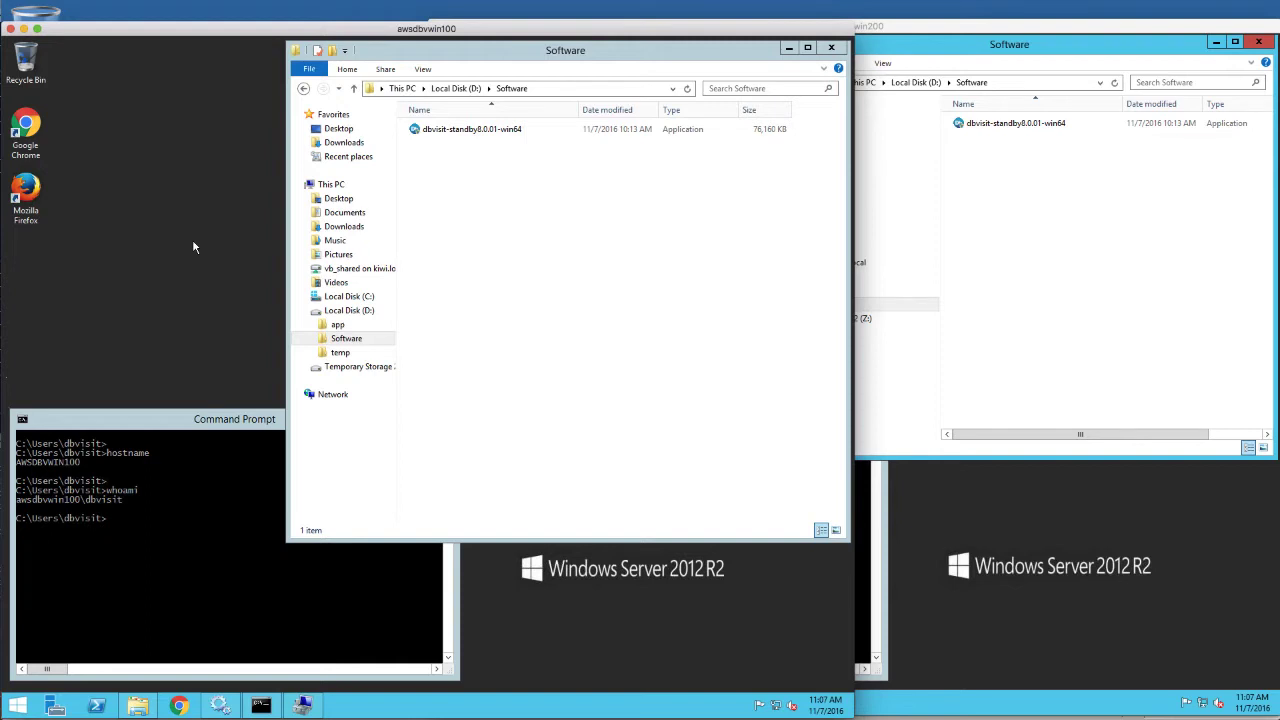
Expand D:\app\oracle and open the empty D:\temp folder on both servers
click(332, 325)
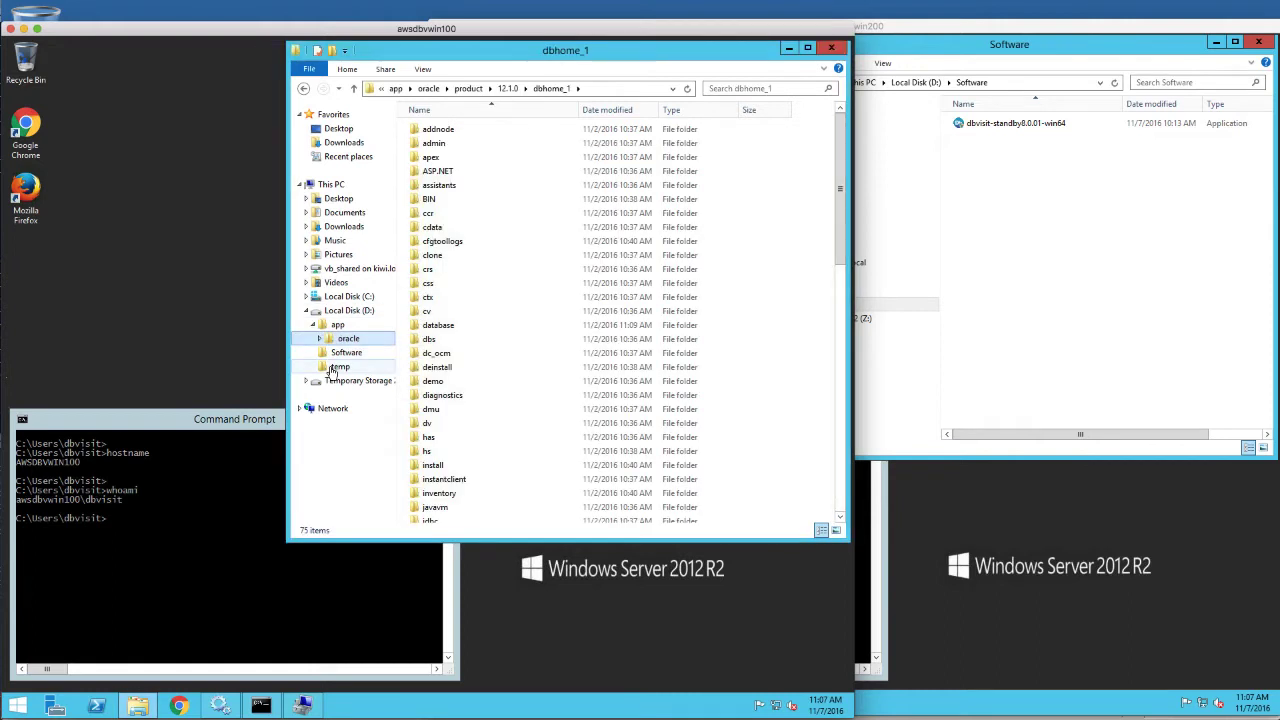
click(333, 367)
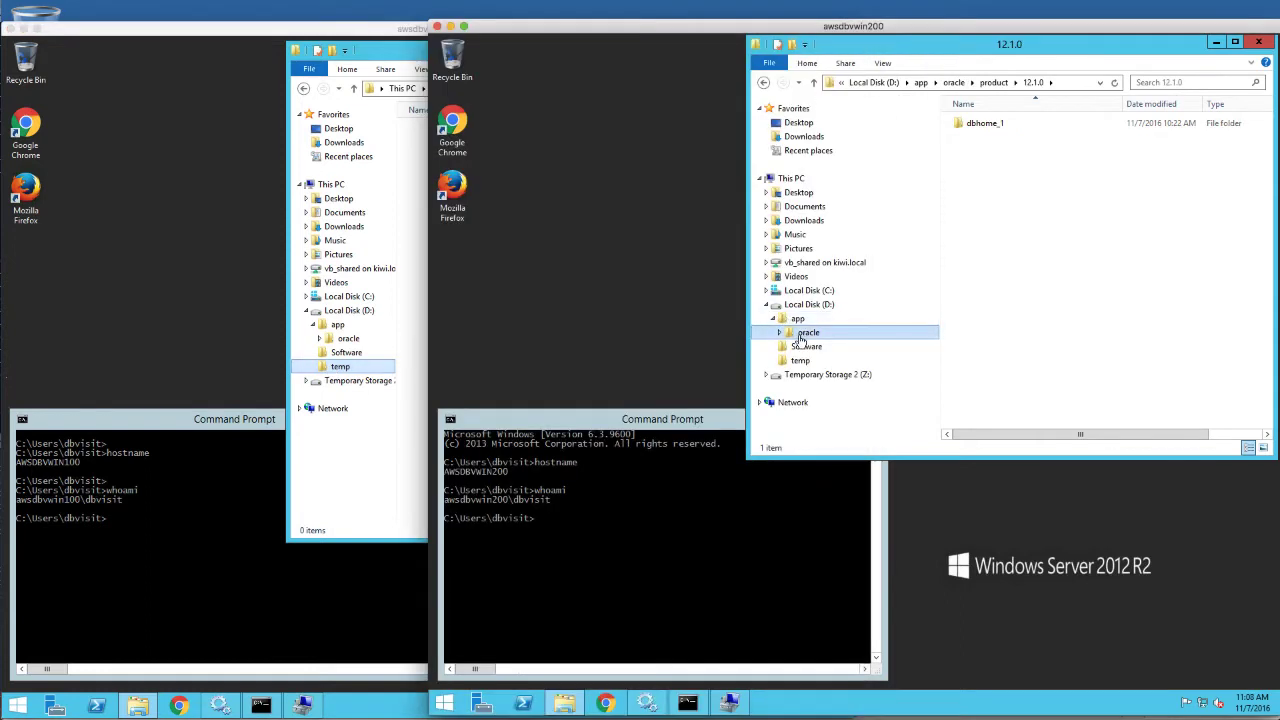
click(801, 363)
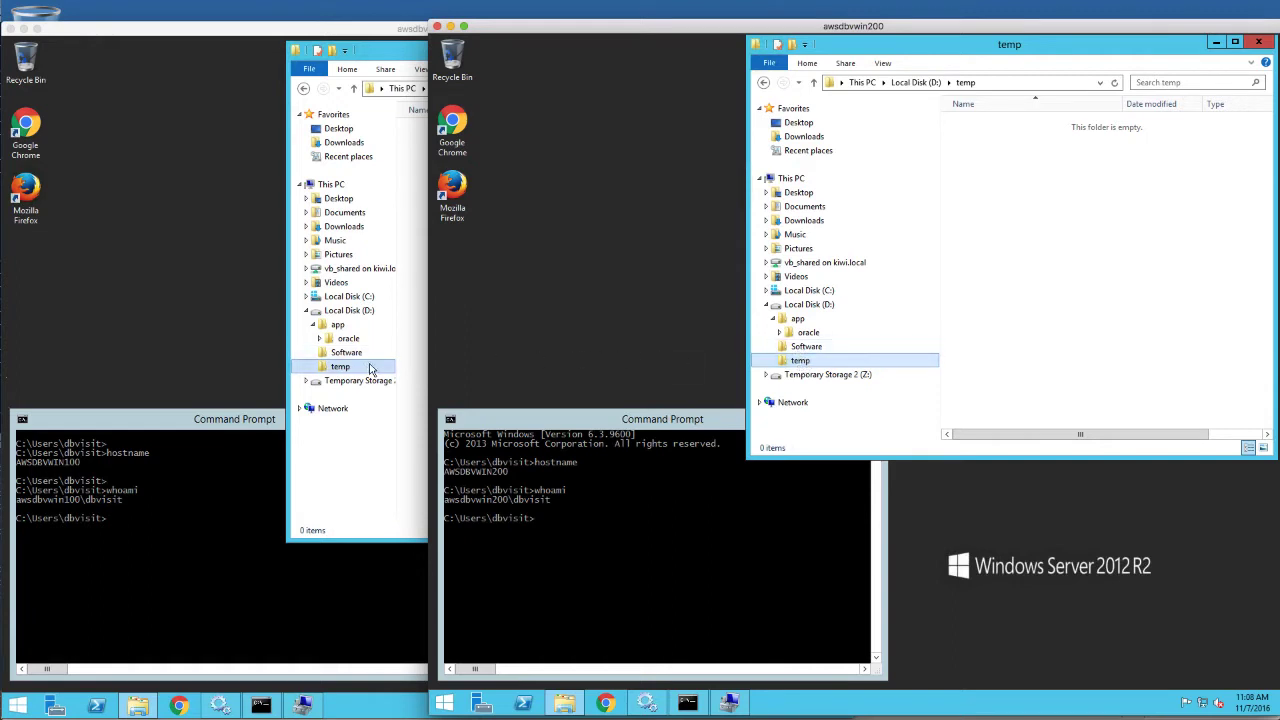
click(415, 366)
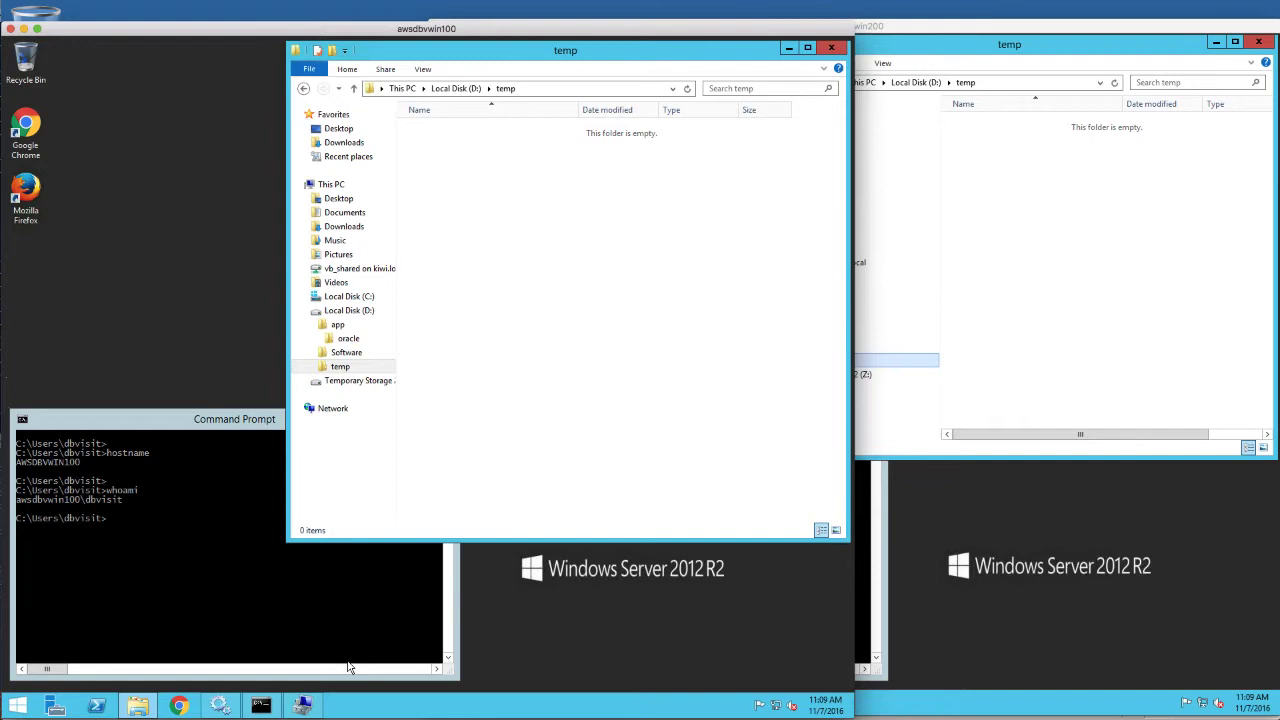
click(310, 708)
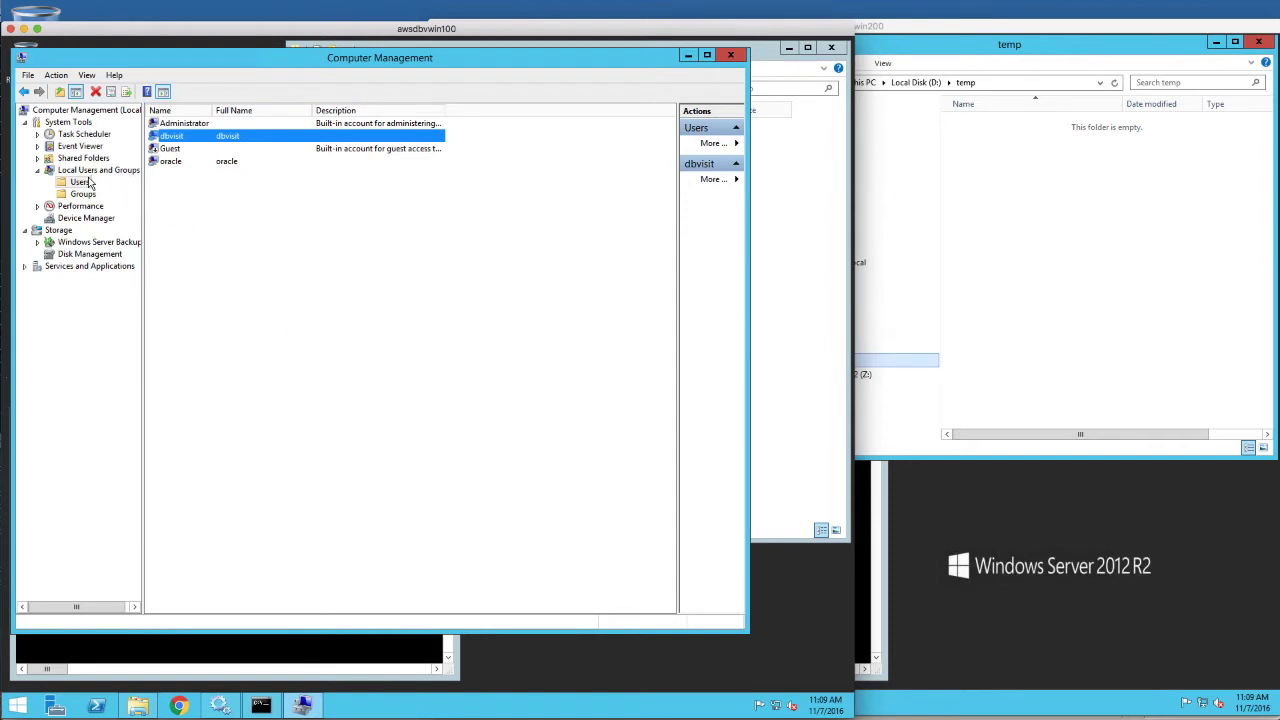
double_click(180, 140)
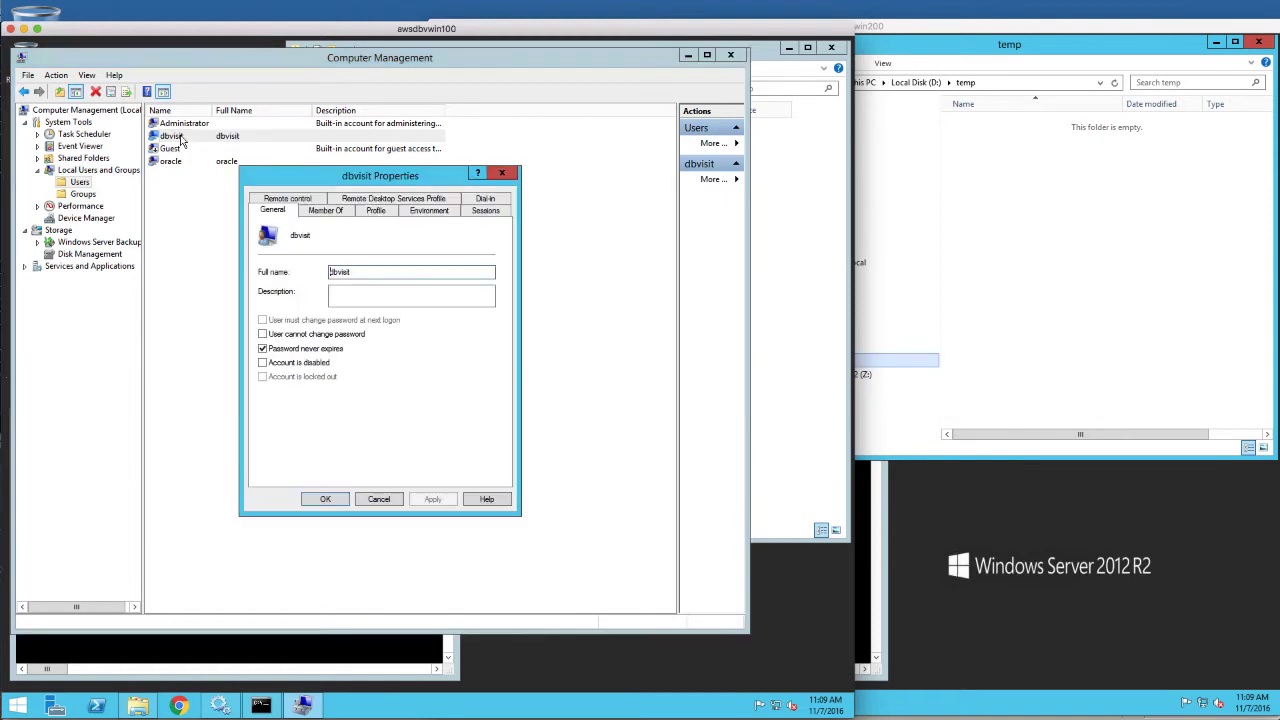
click(337, 213)
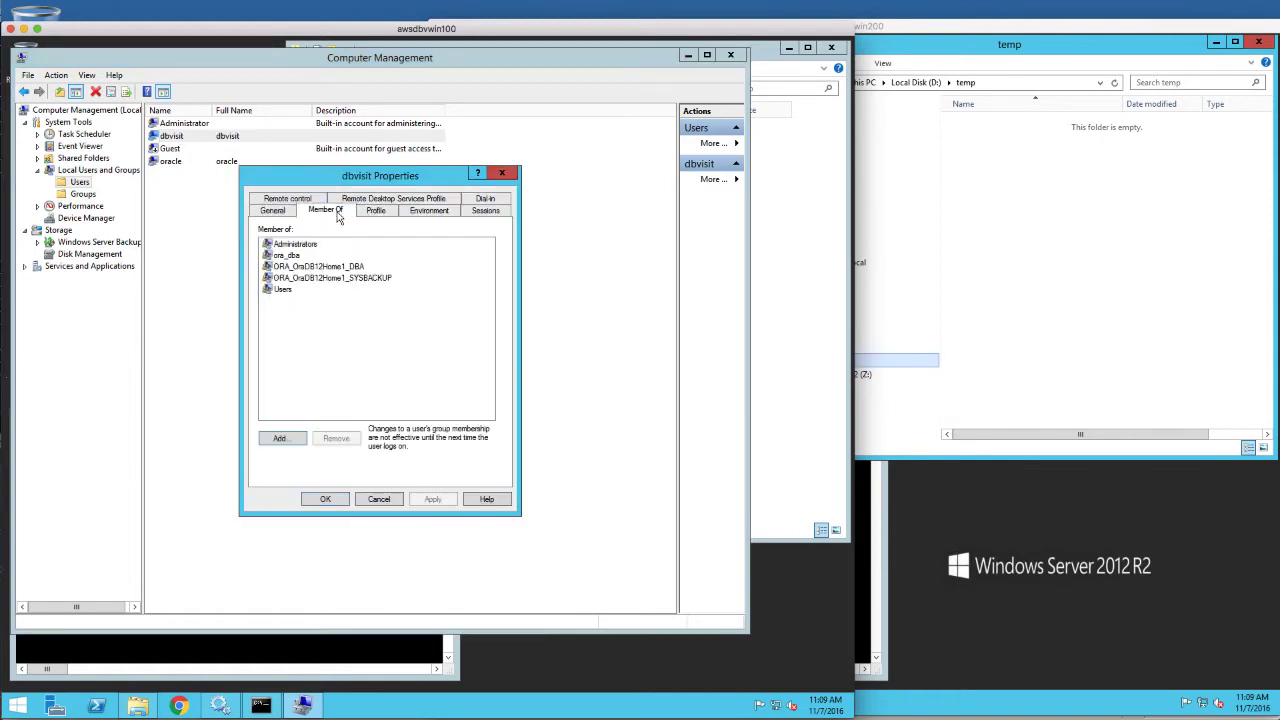
click(294, 257)
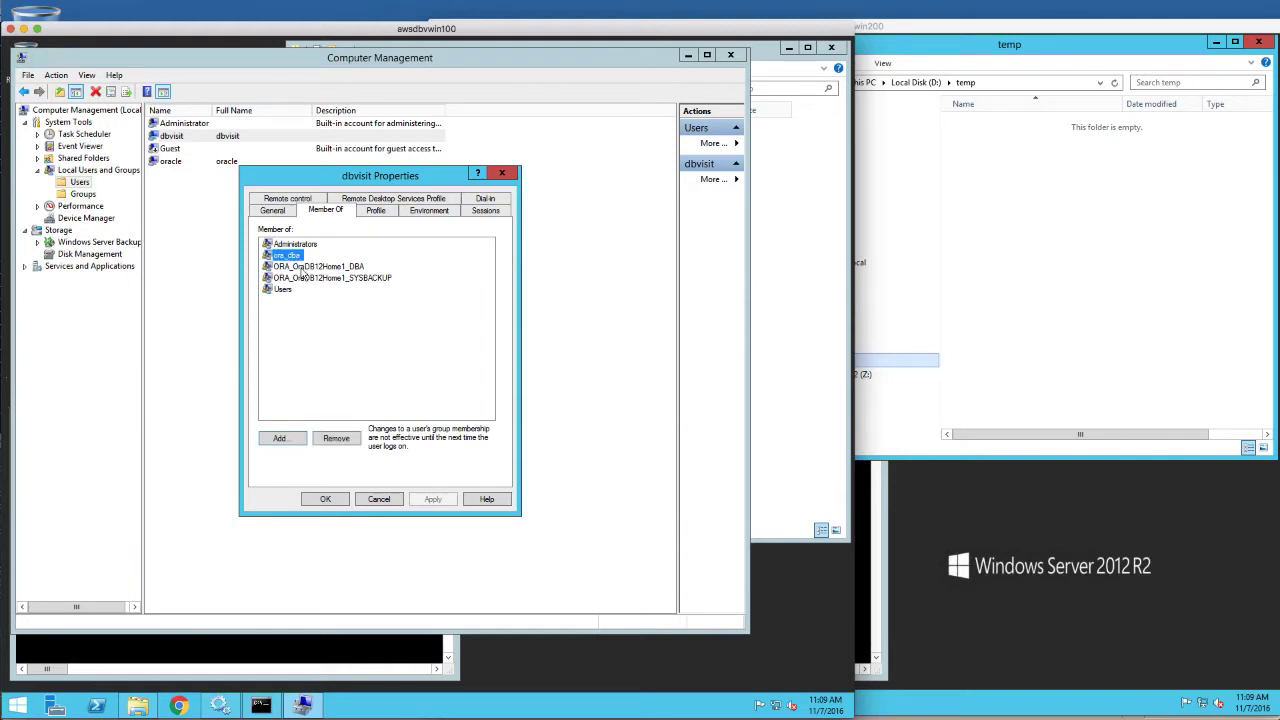
click(308, 279)
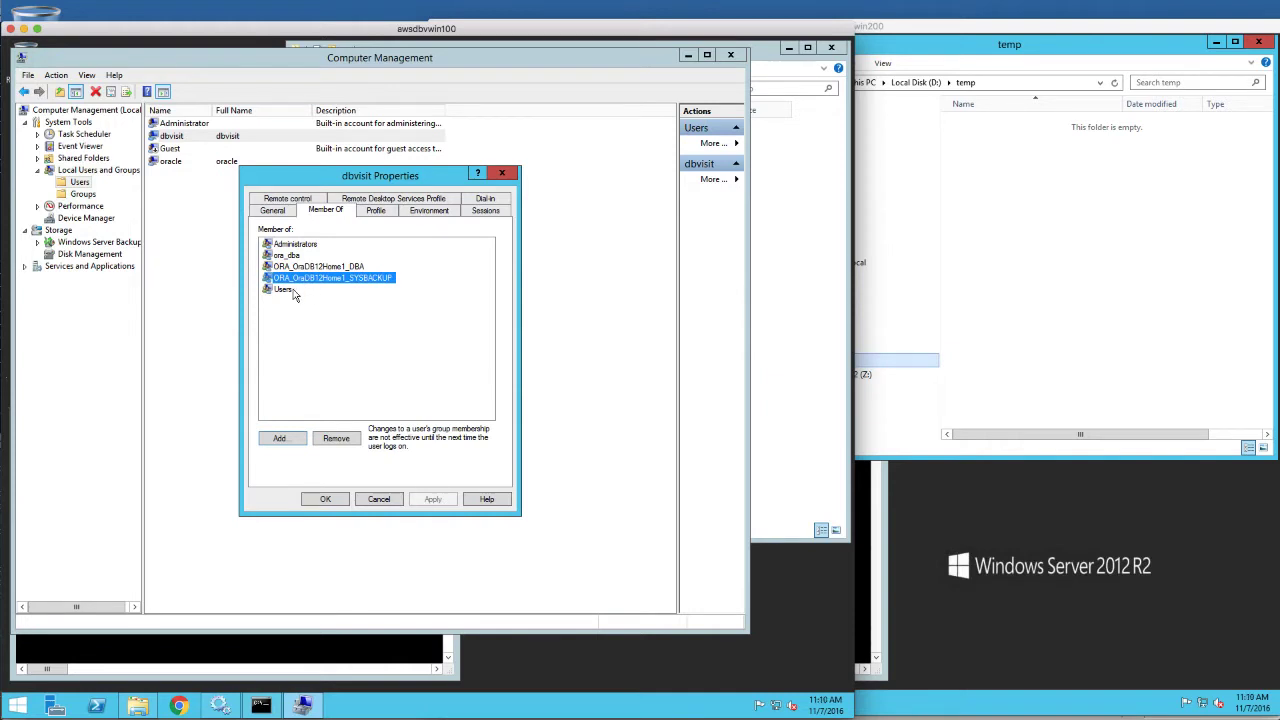
click(296, 291)
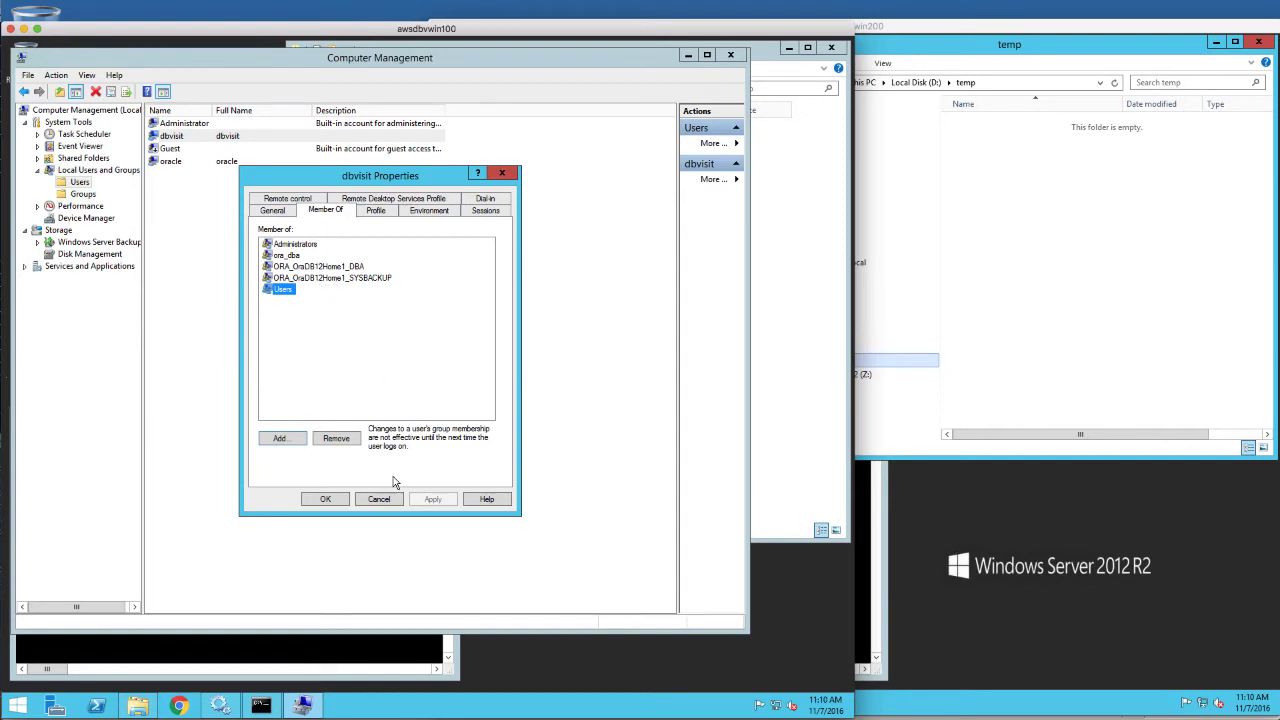
click(327, 499)
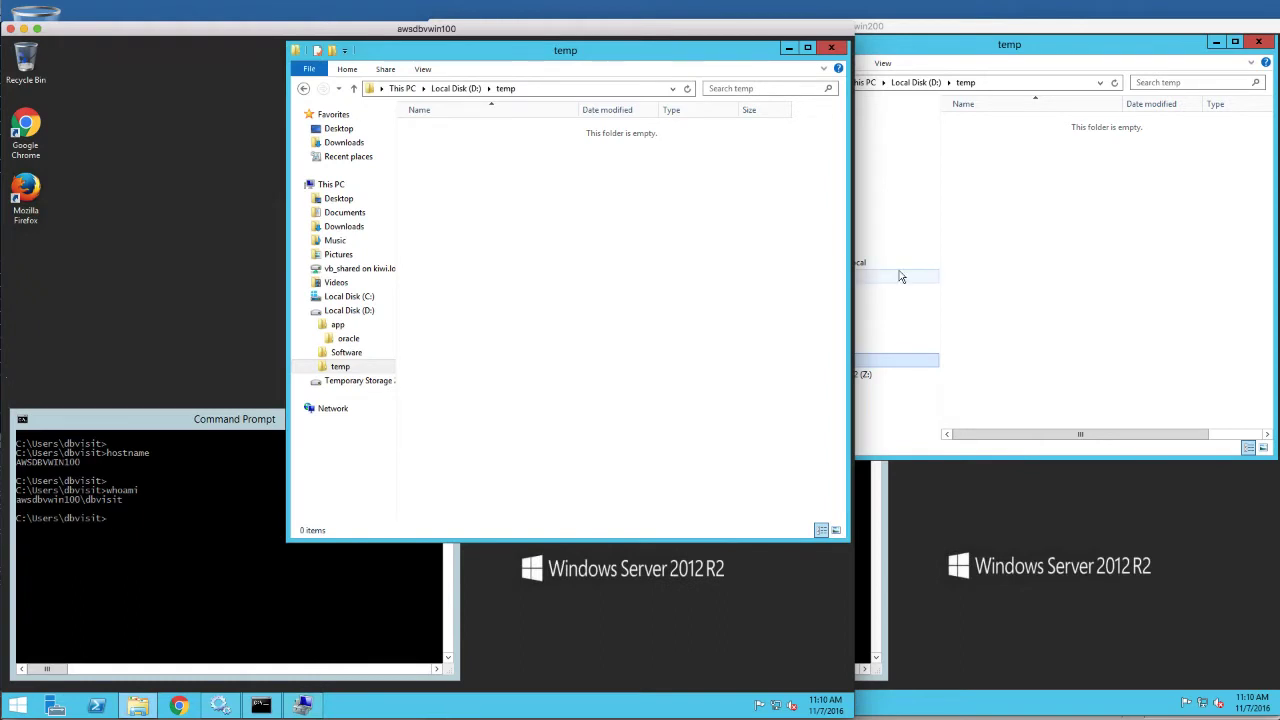
click(1057, 532)
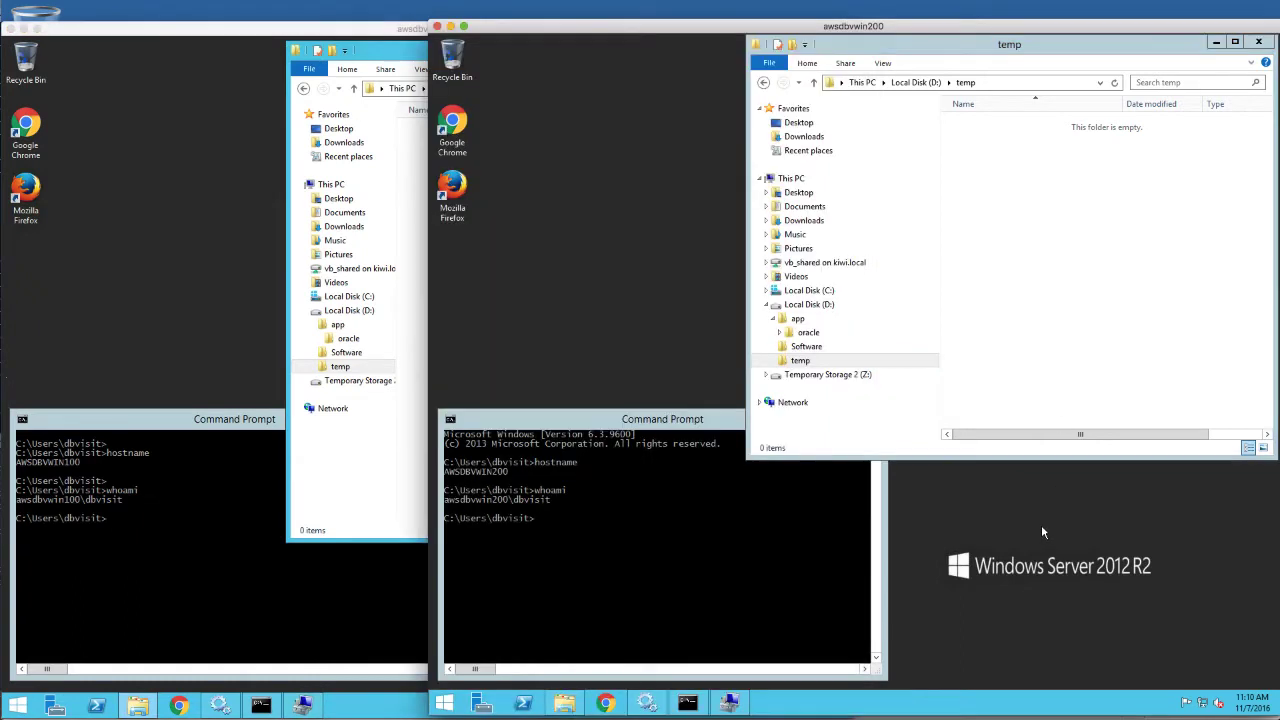
Open the dbvisit user's Member Of tab on awsdbvwin200 and select the Administrators group
click(731, 703)
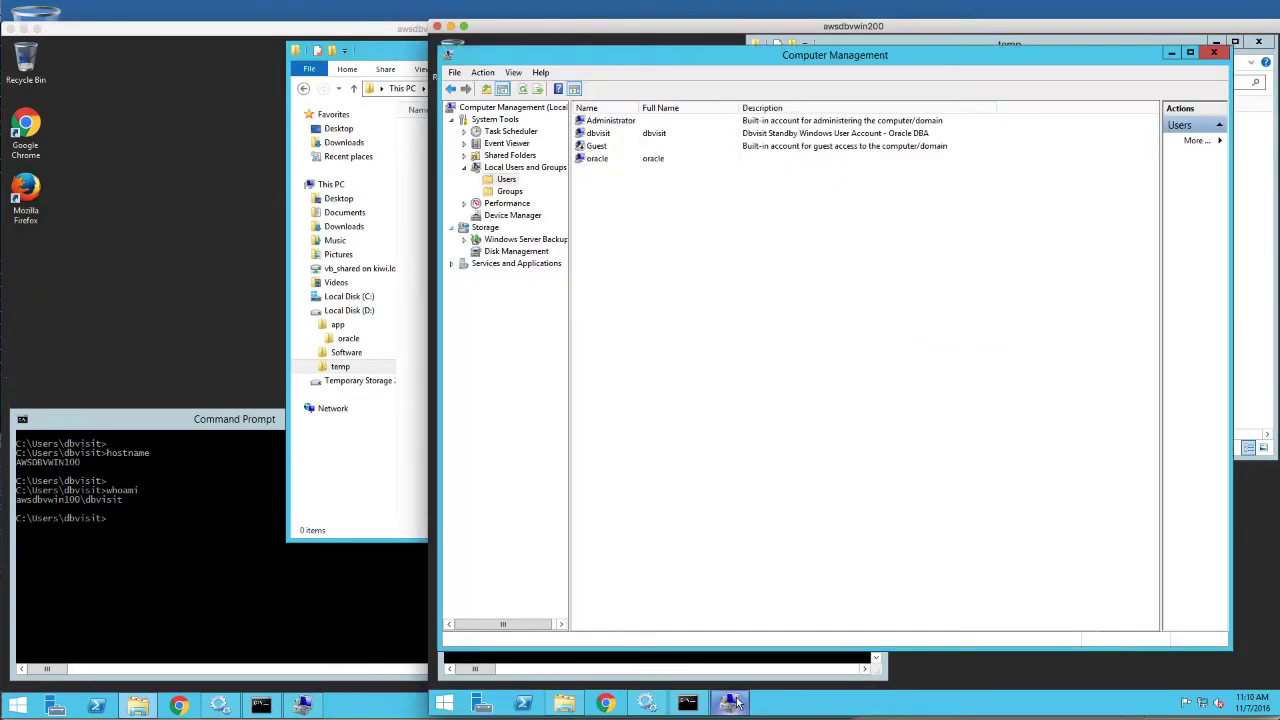
click(606, 136)
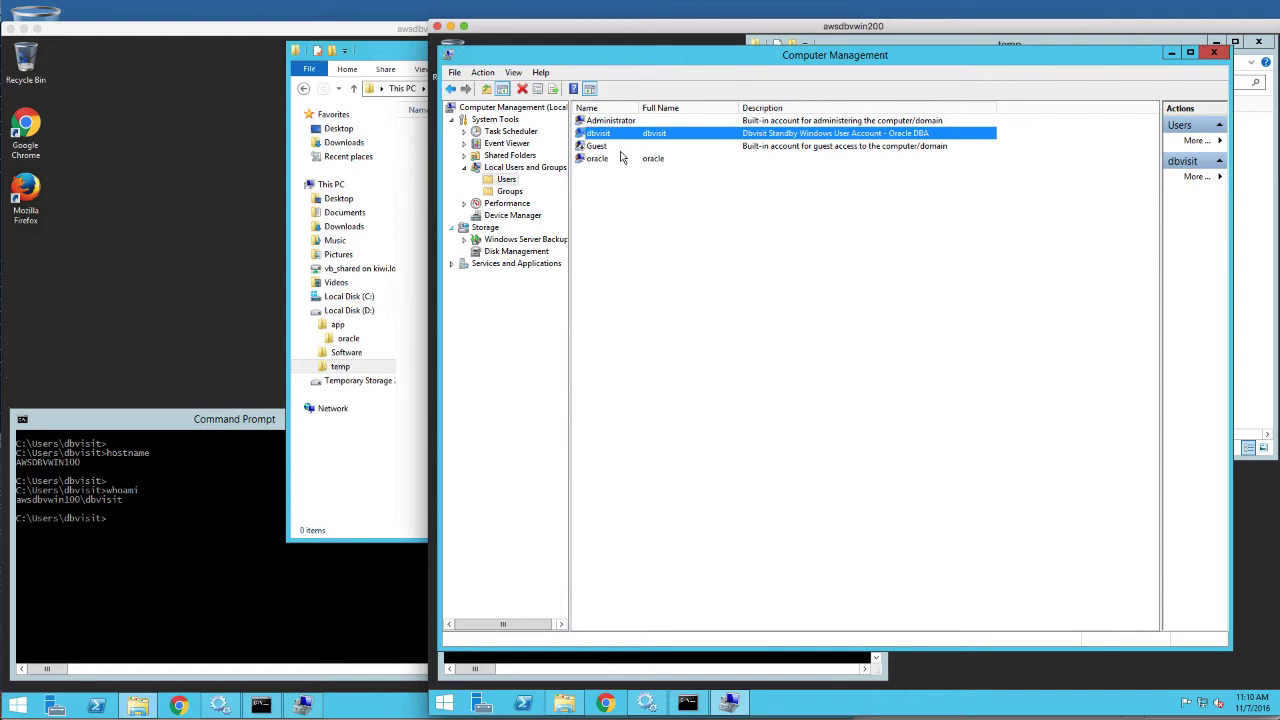
double_click(610, 136)
click(786, 218)
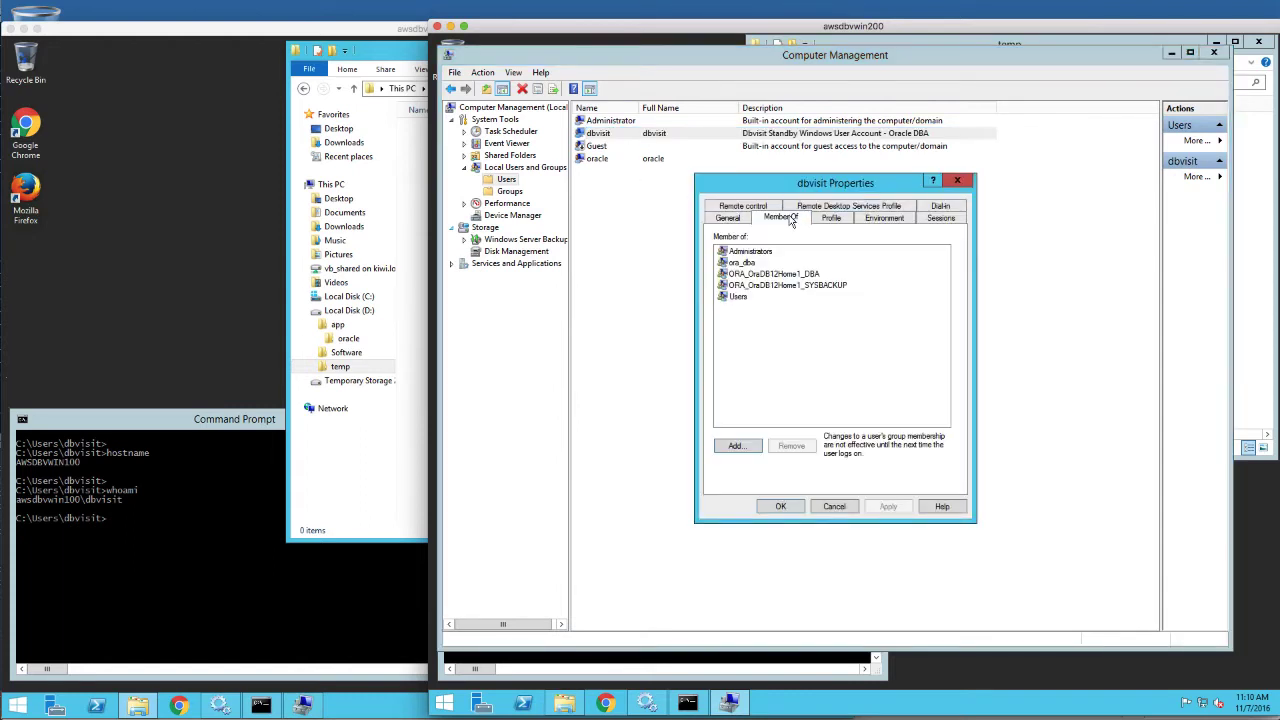
click(757, 253)
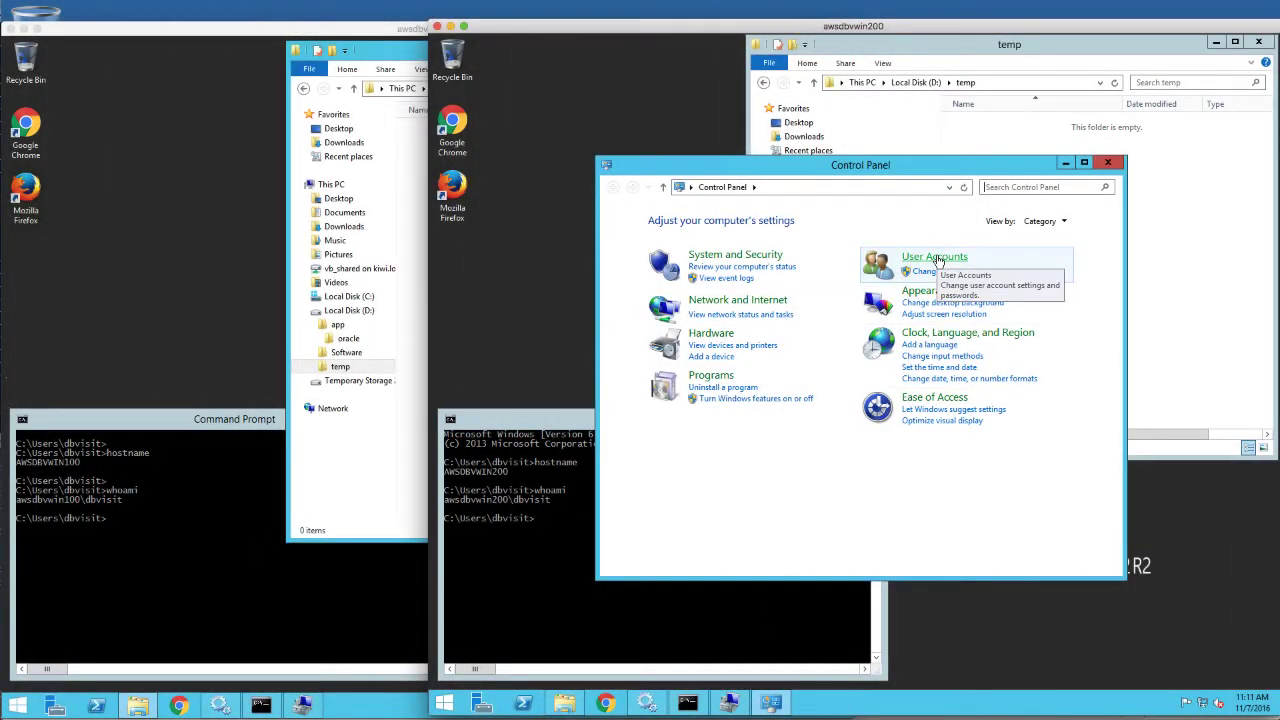
Set User Account Control on awsdbvwin200 to Never notify and close User Accounts
click(936, 258)
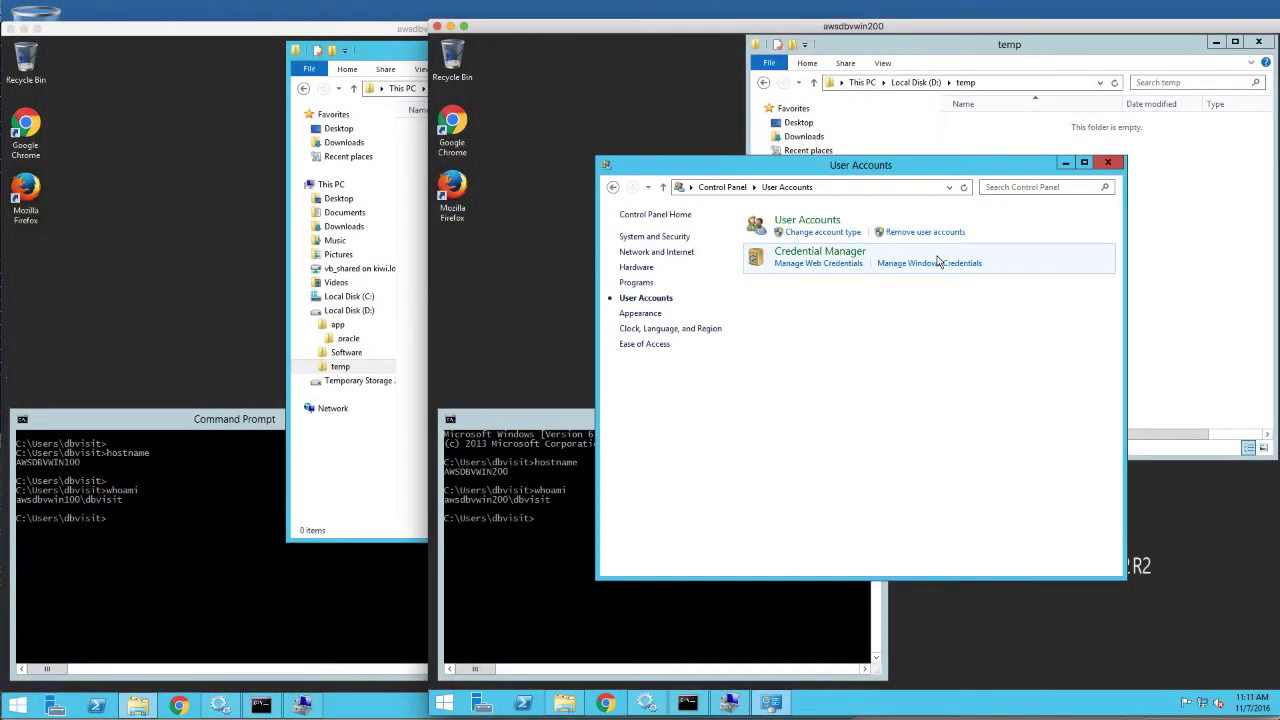
click(812, 221)
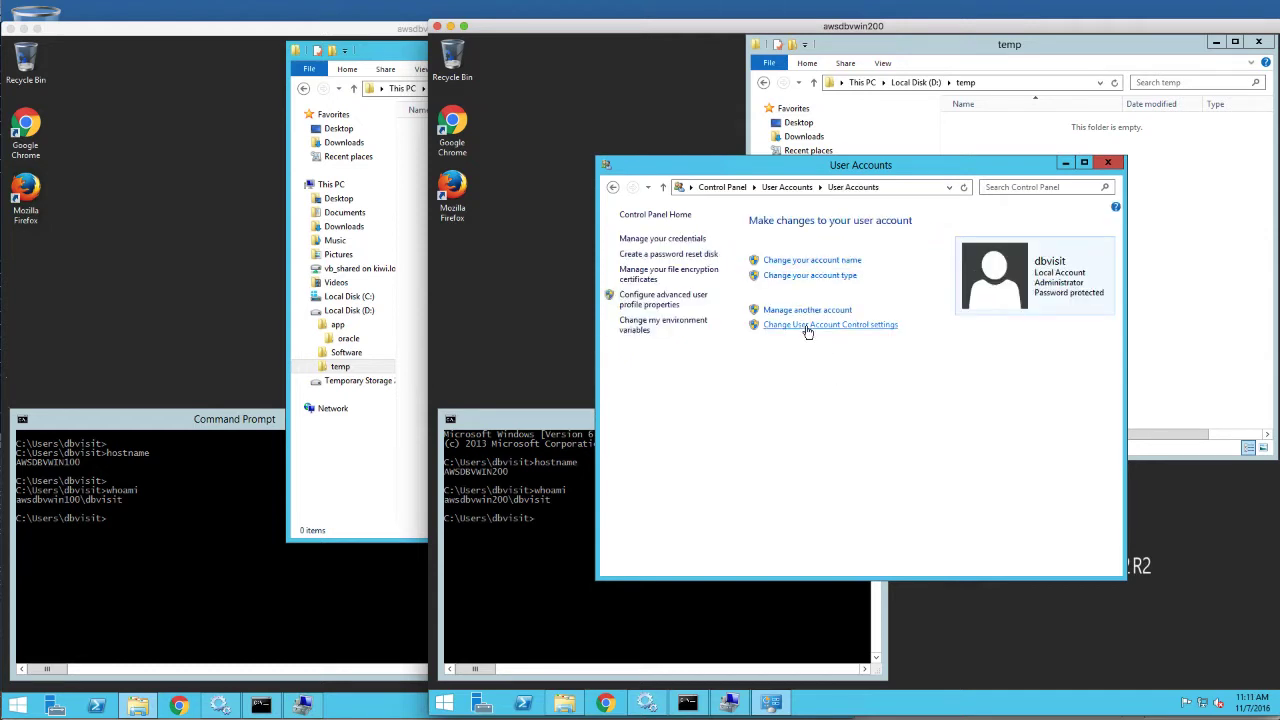
click(808, 331)
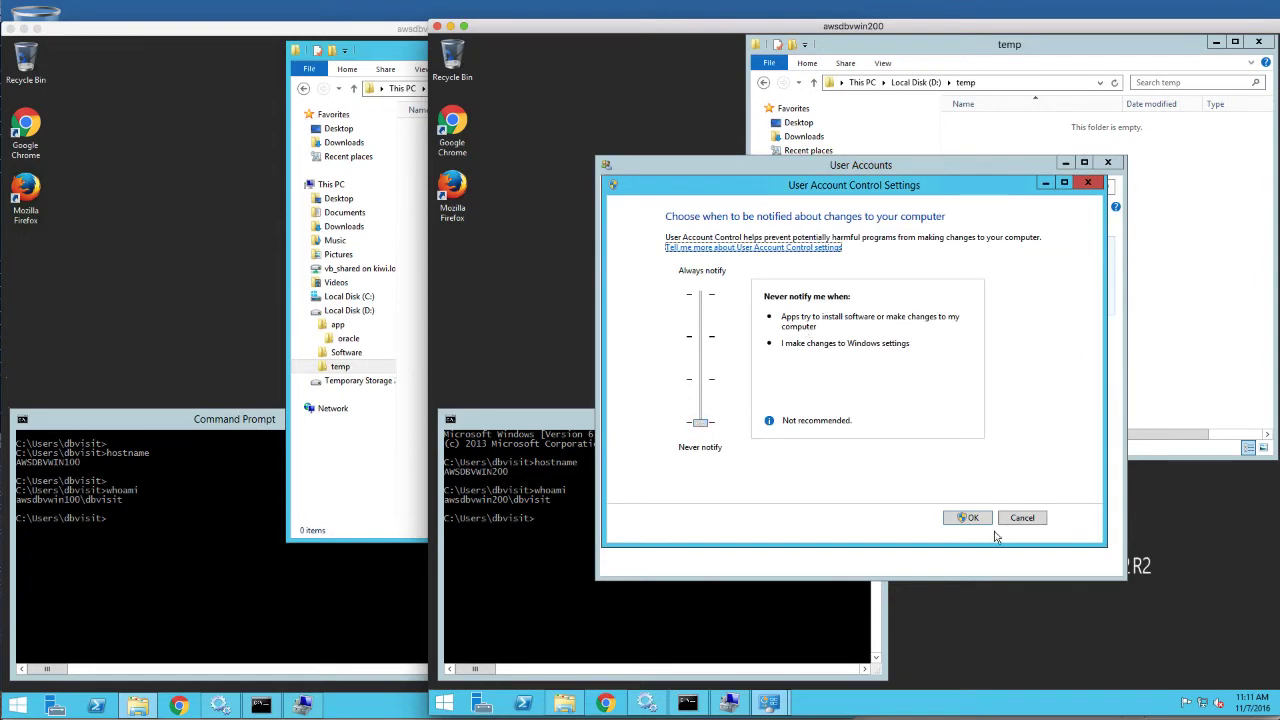
click(968, 517)
key(alt+F4)
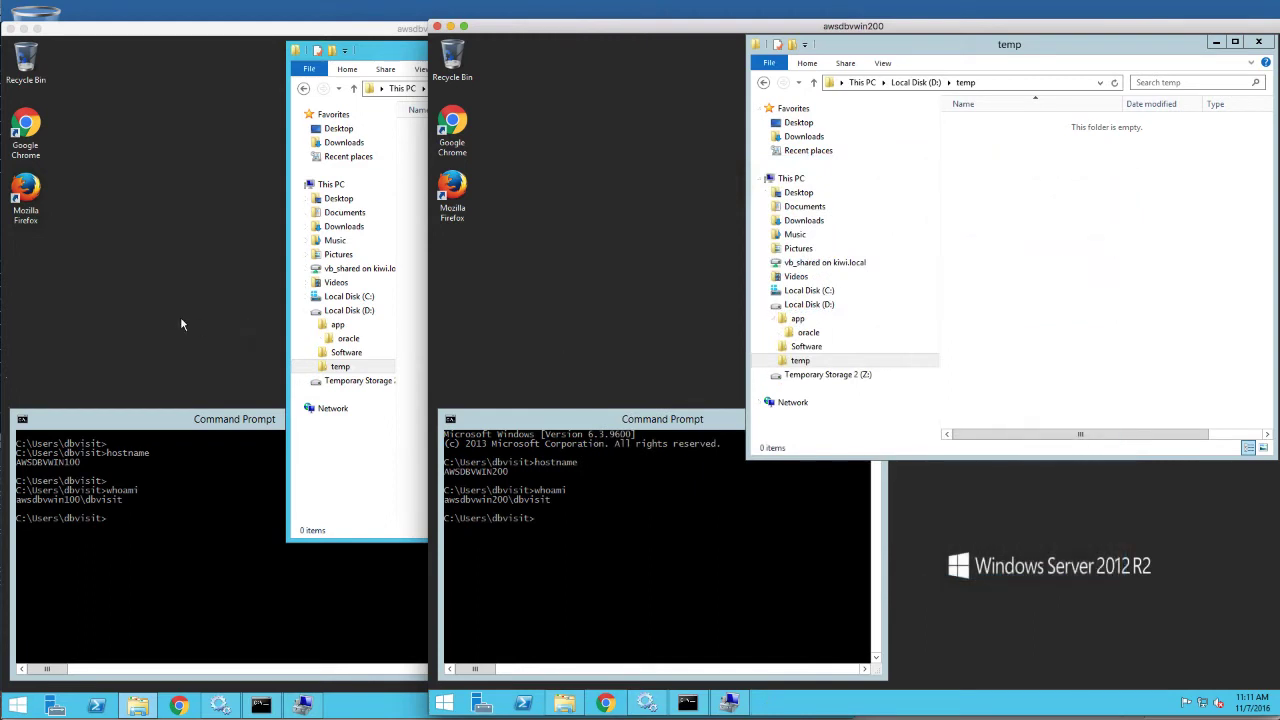
click(181, 318)
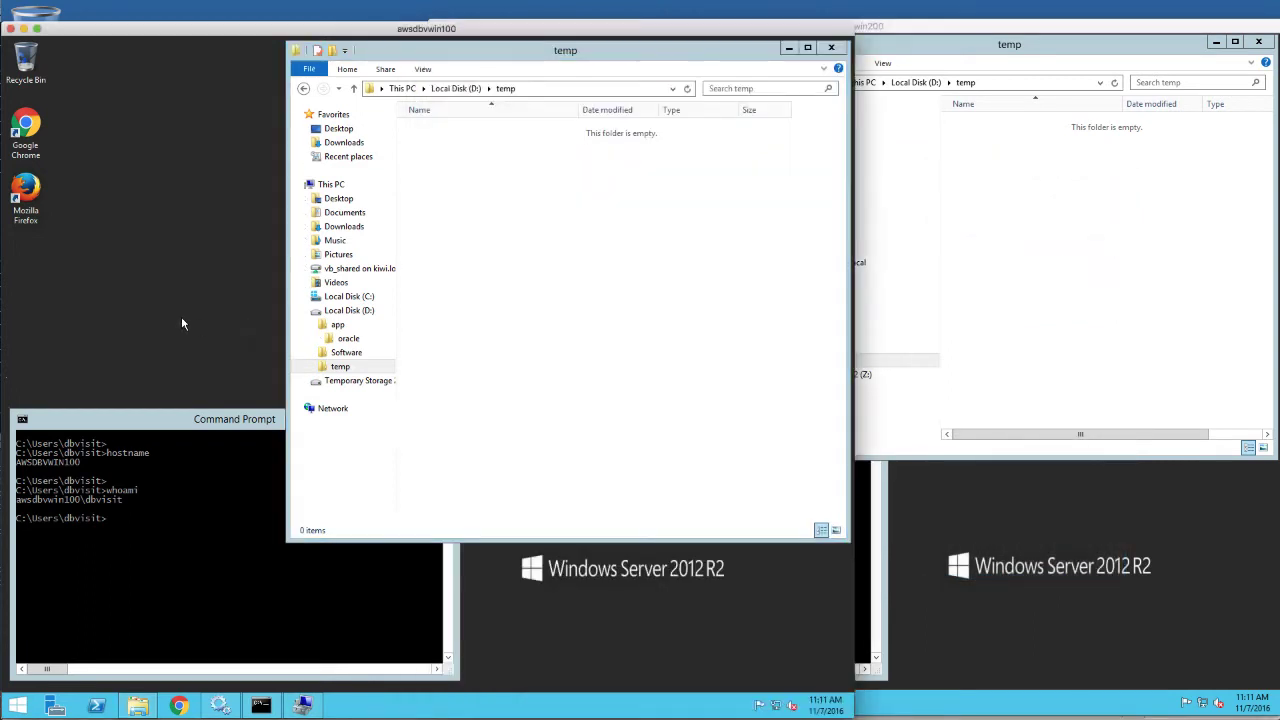
Glance at C:\Program Files, then return to D:\Software with the dbvisit-standby8.0.01-win64 installer
click(346, 352)
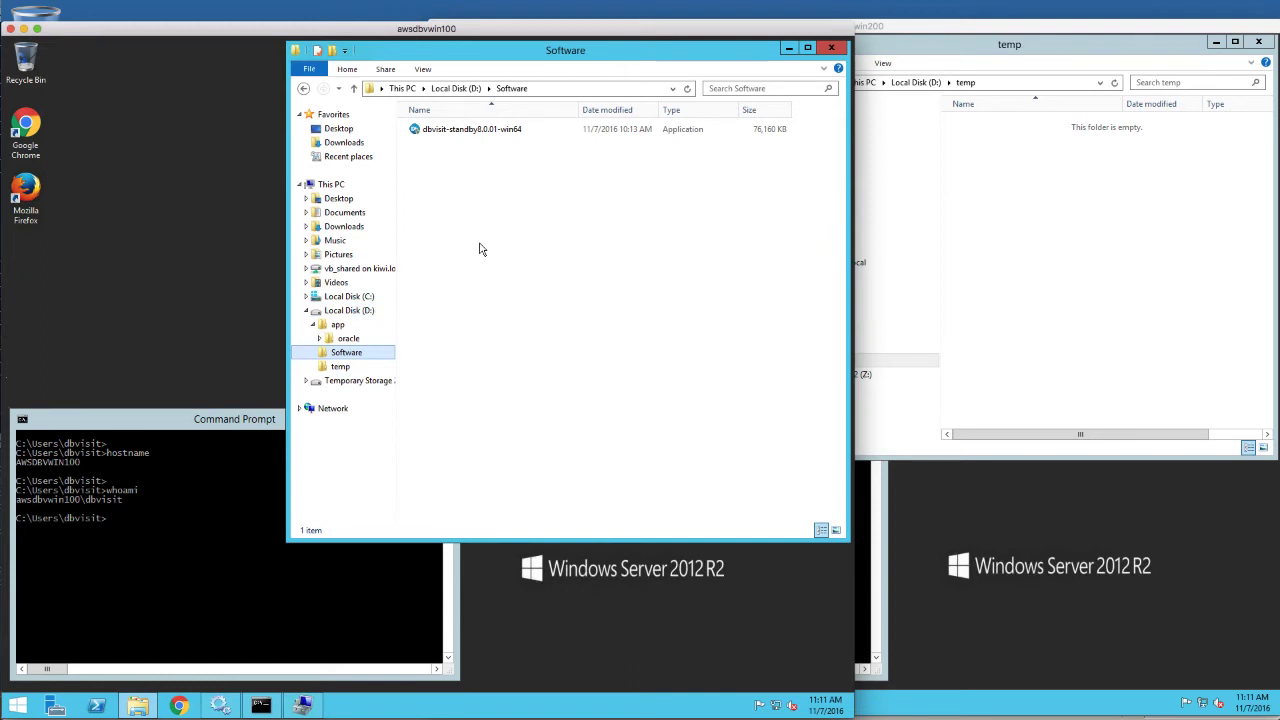
click(306, 298)
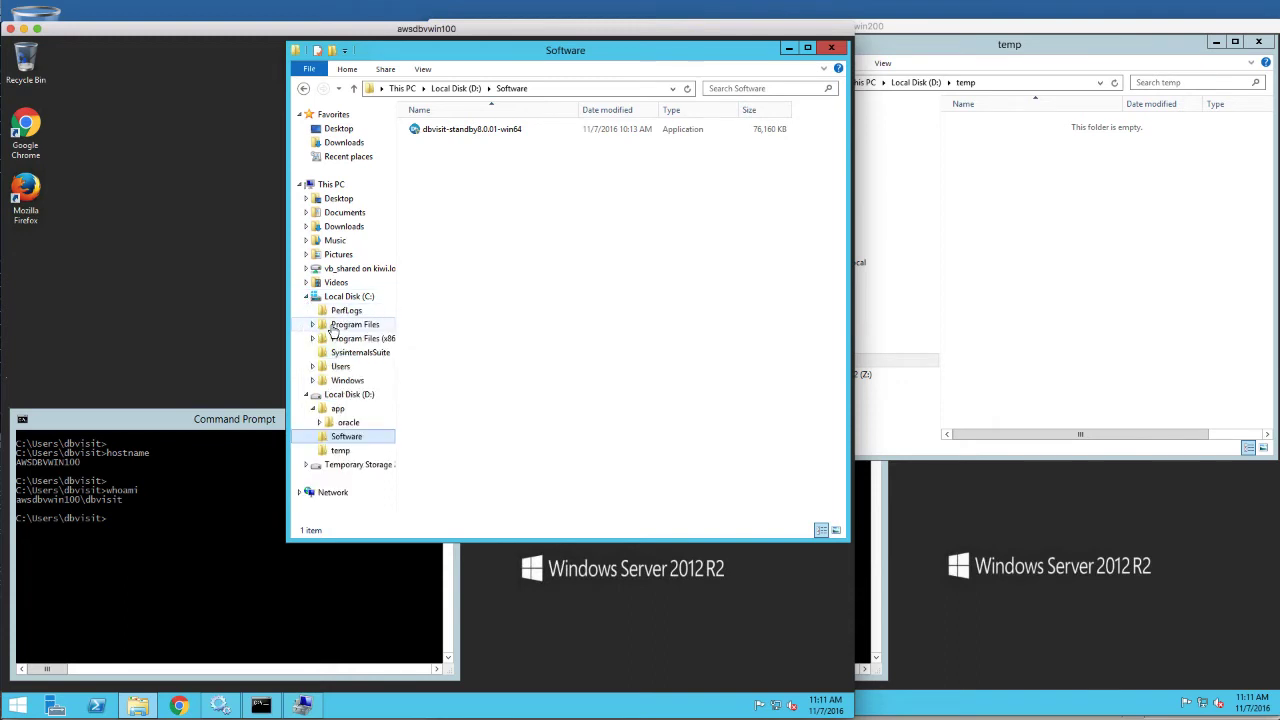
click(332, 326)
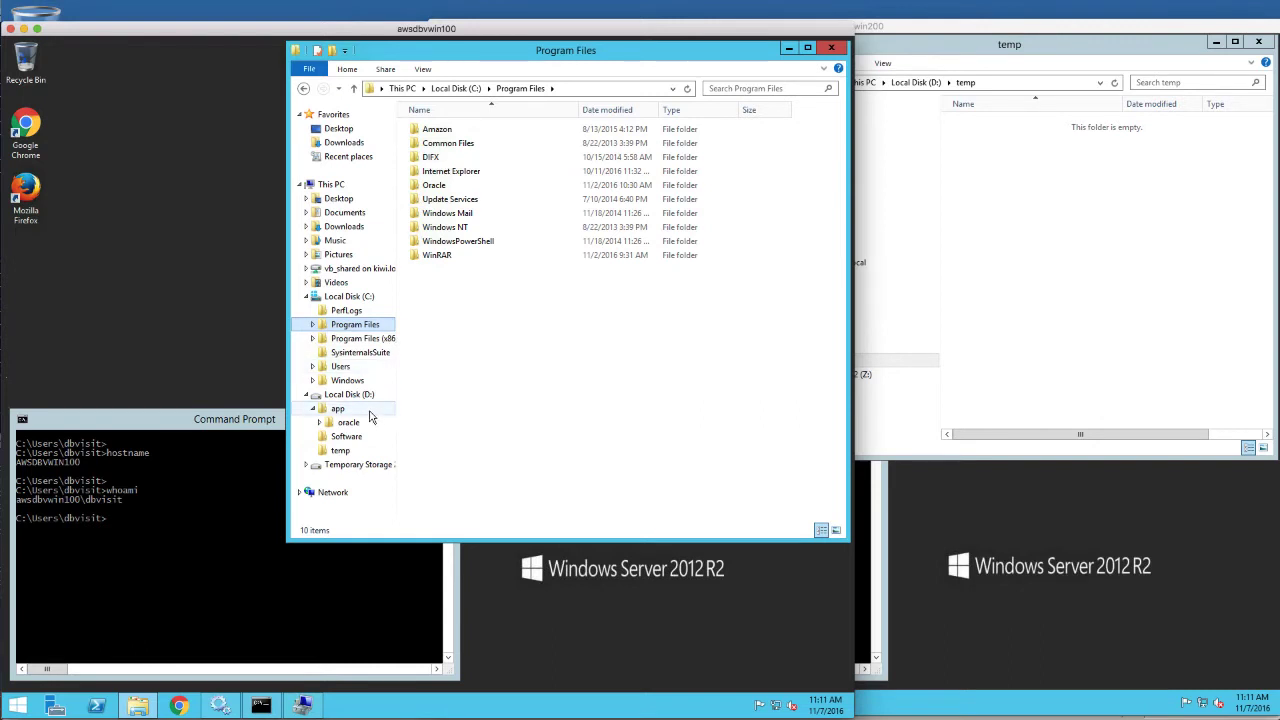
click(346, 436)
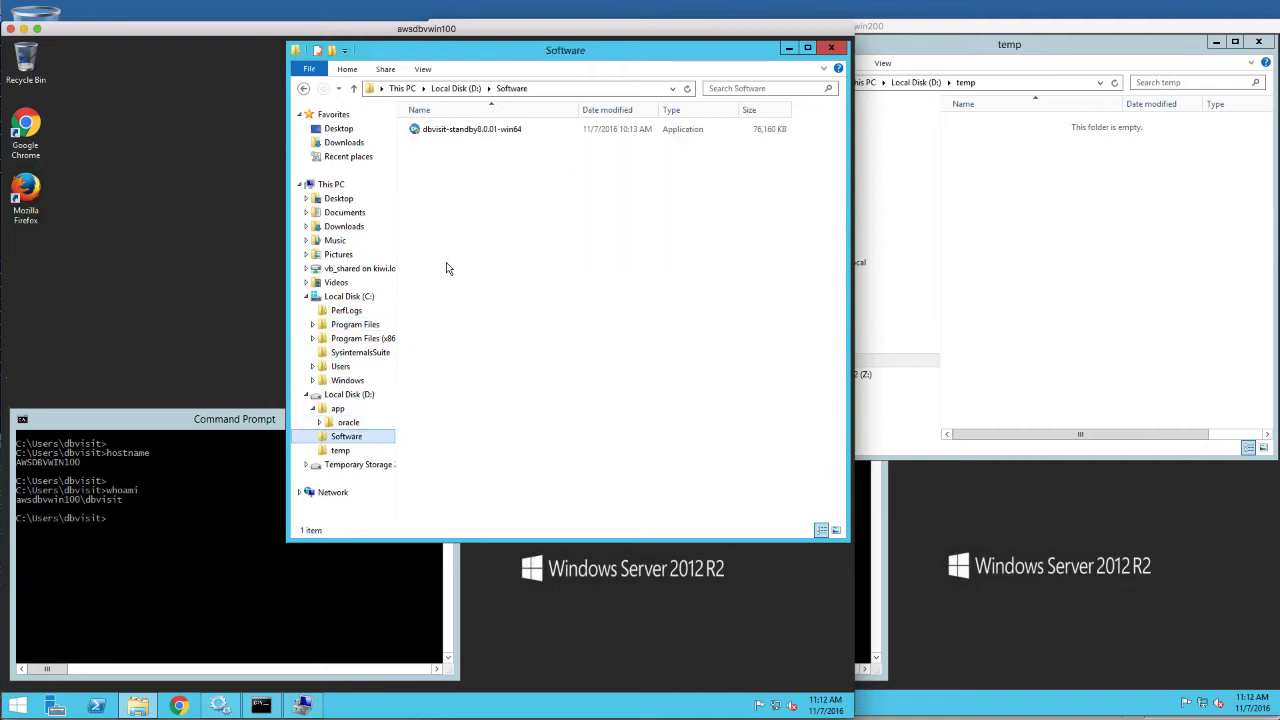
Launch dbvisit-standby8.0.01-win64, pass the welcome page and accept the license agreement
double_click(460, 135)
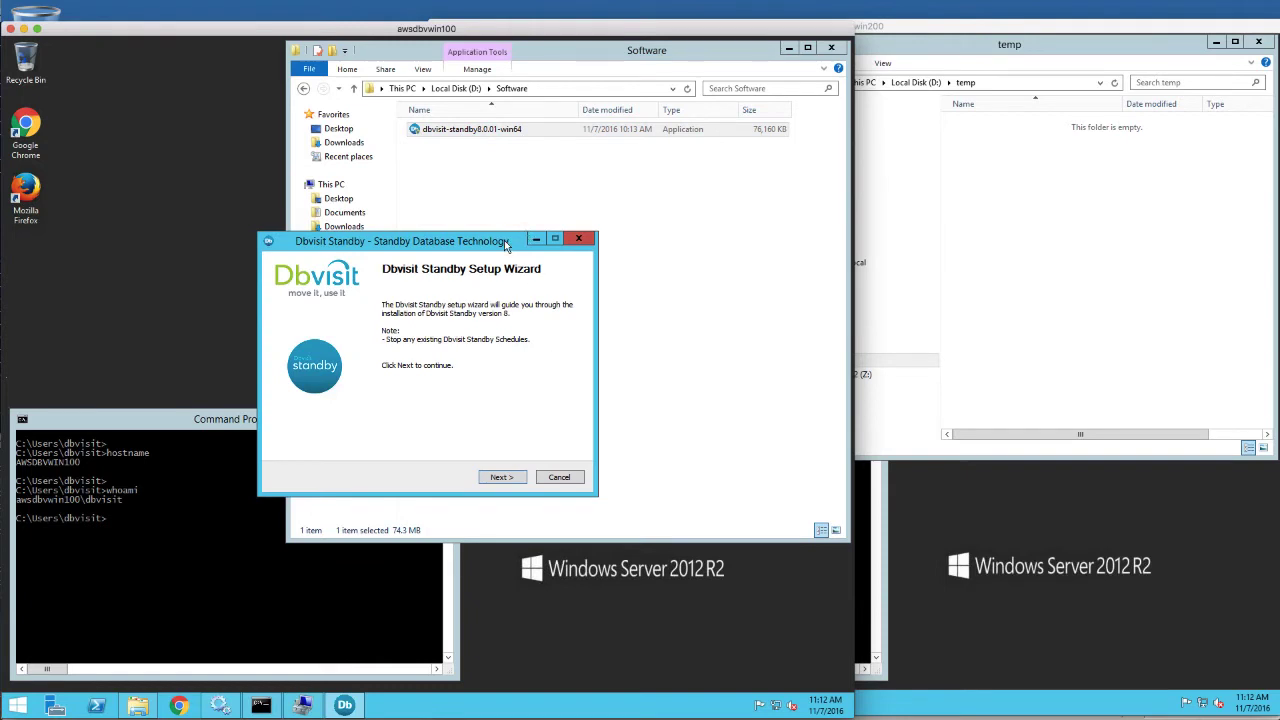
drag(506, 245, 510, 223)
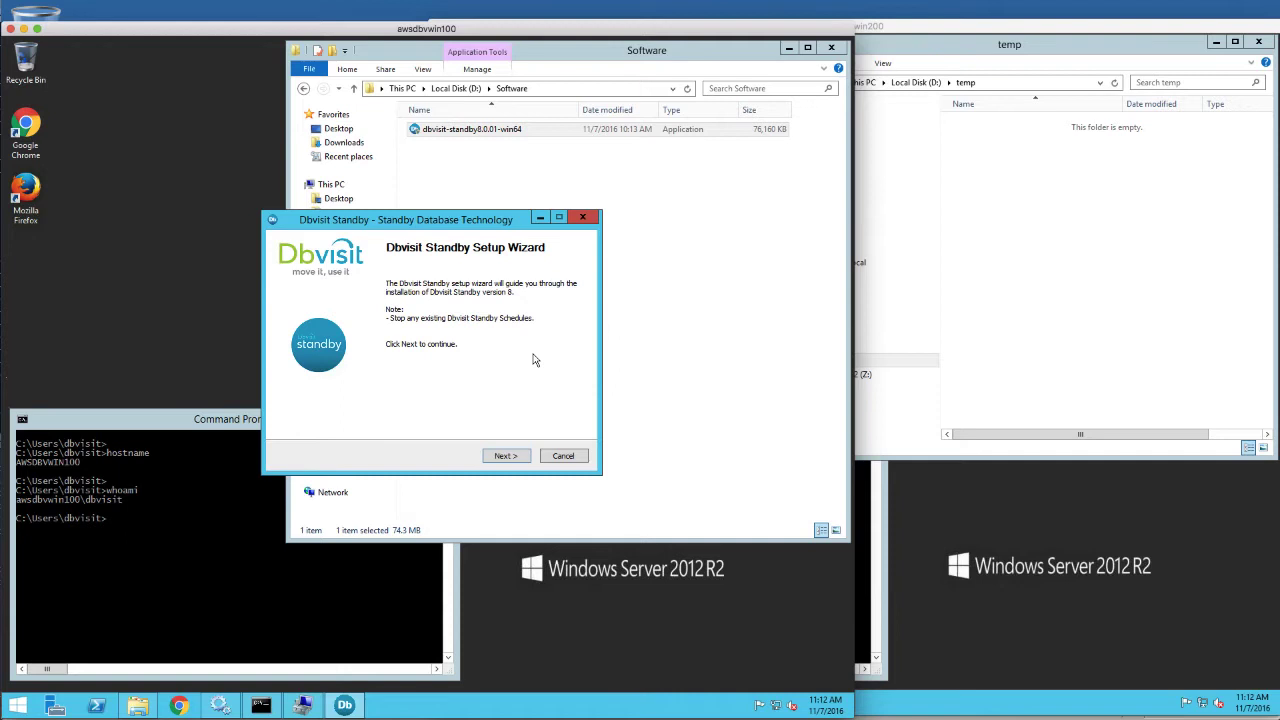
click(505, 456)
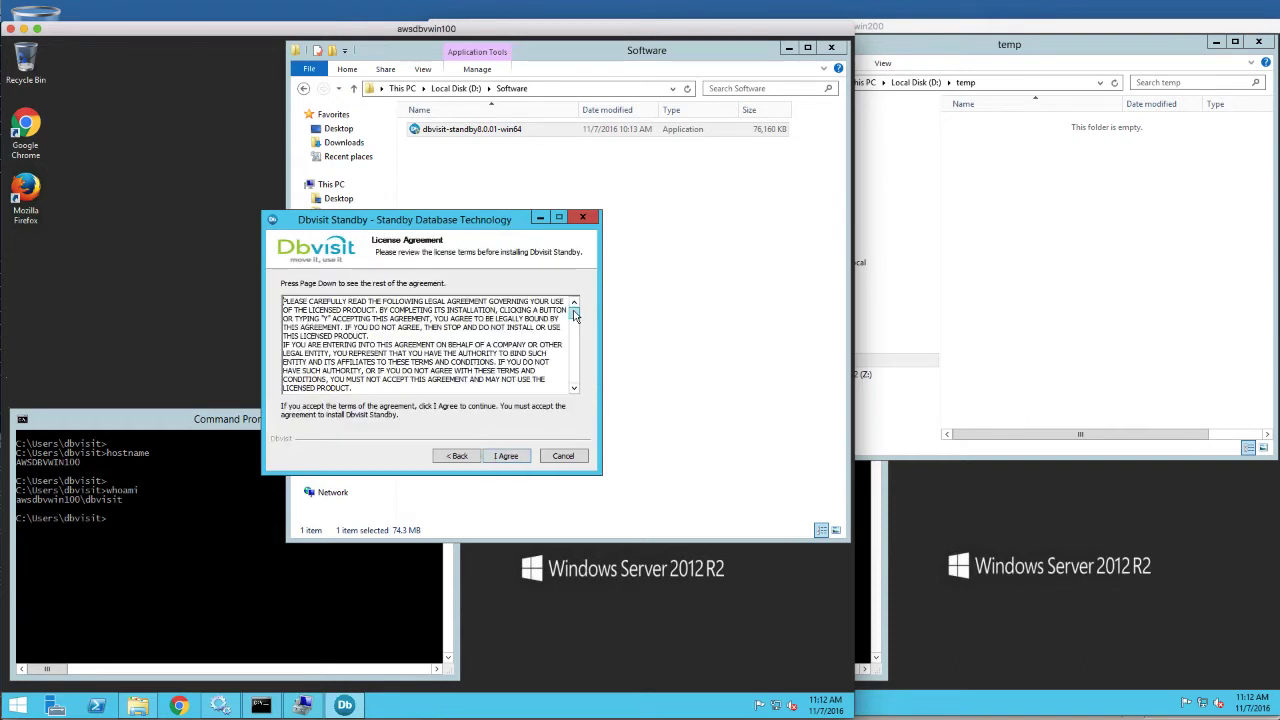
drag(575, 316, 575, 385)
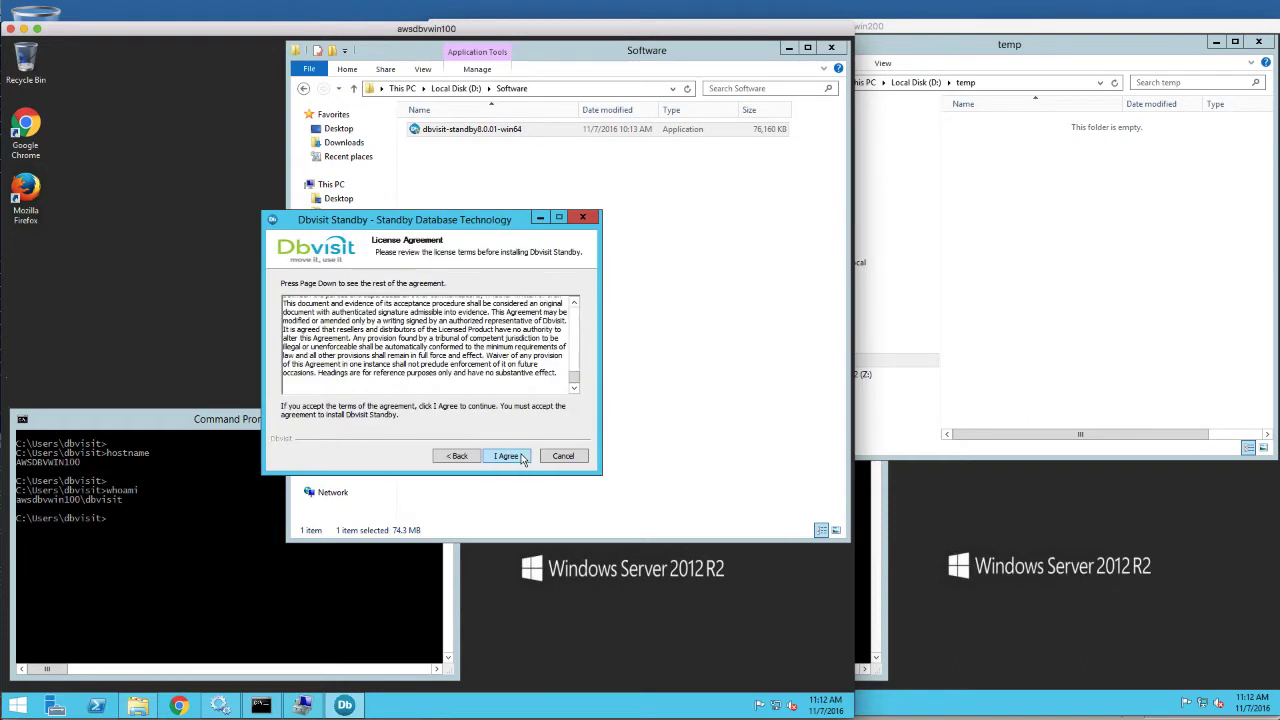
click(507, 456)
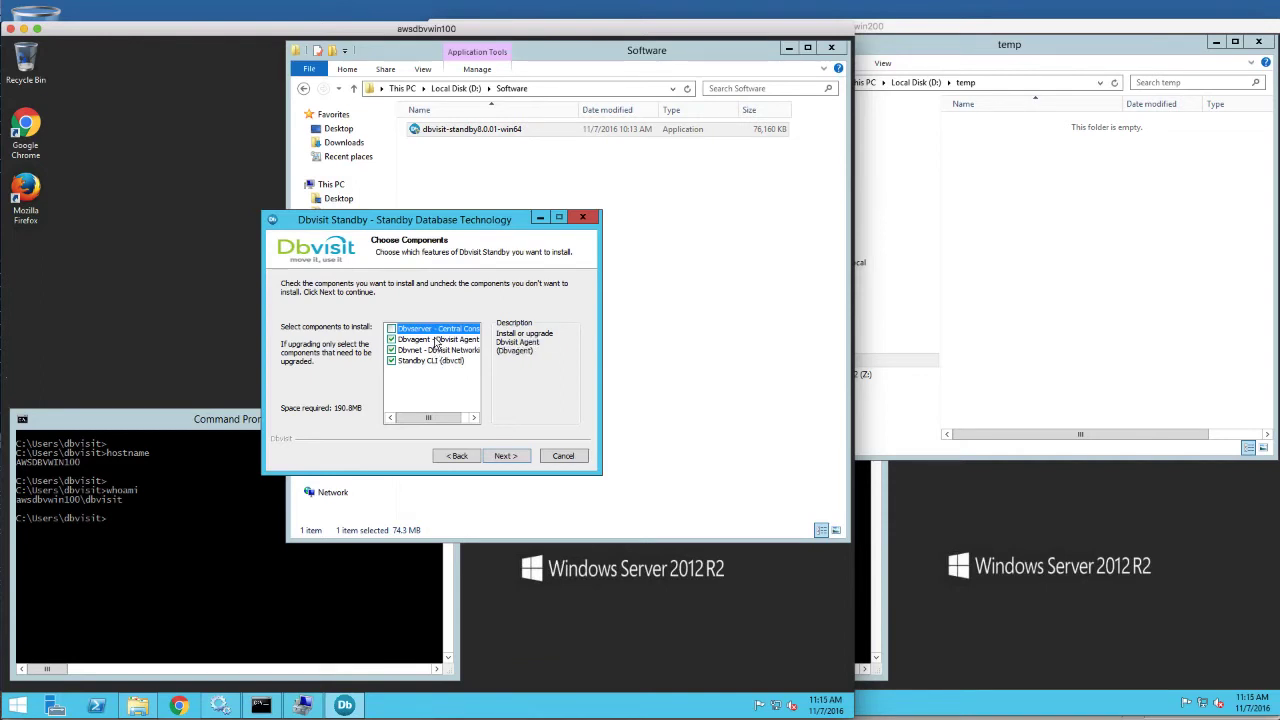
Keep the chosen components and the default C:\Program Files\Dbvisit destination folder
click(505, 456)
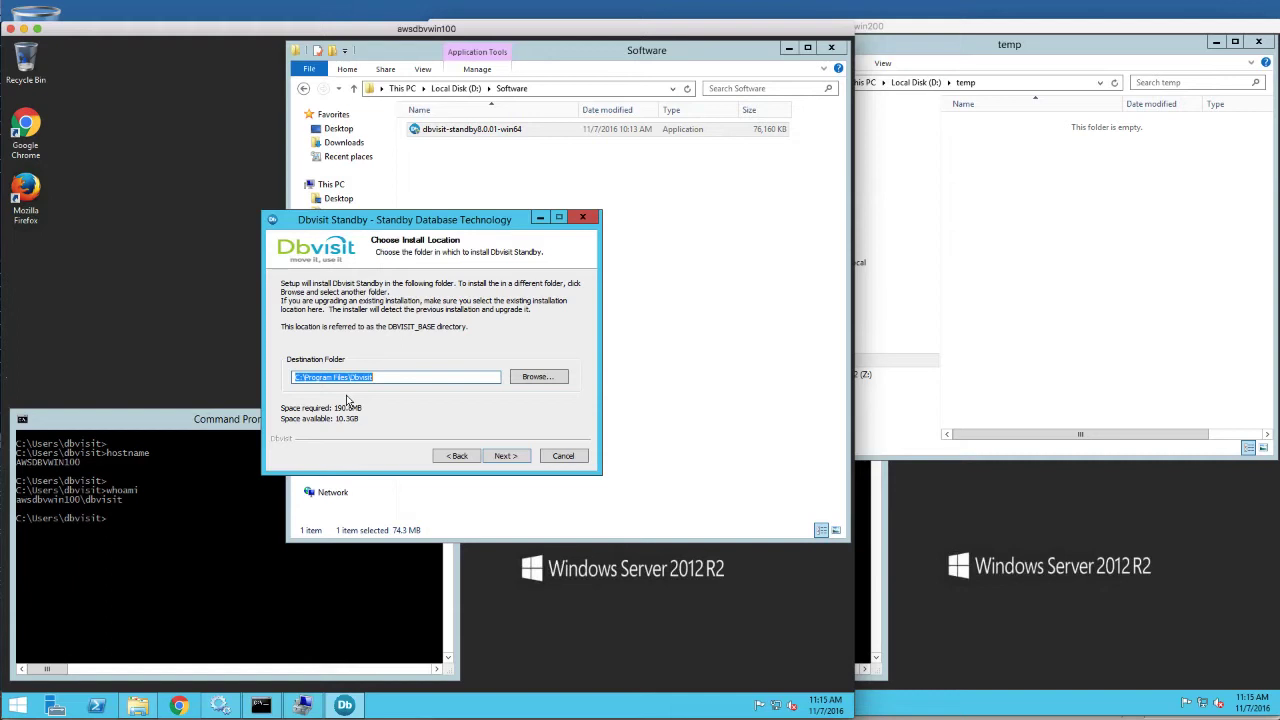
click(500, 455)
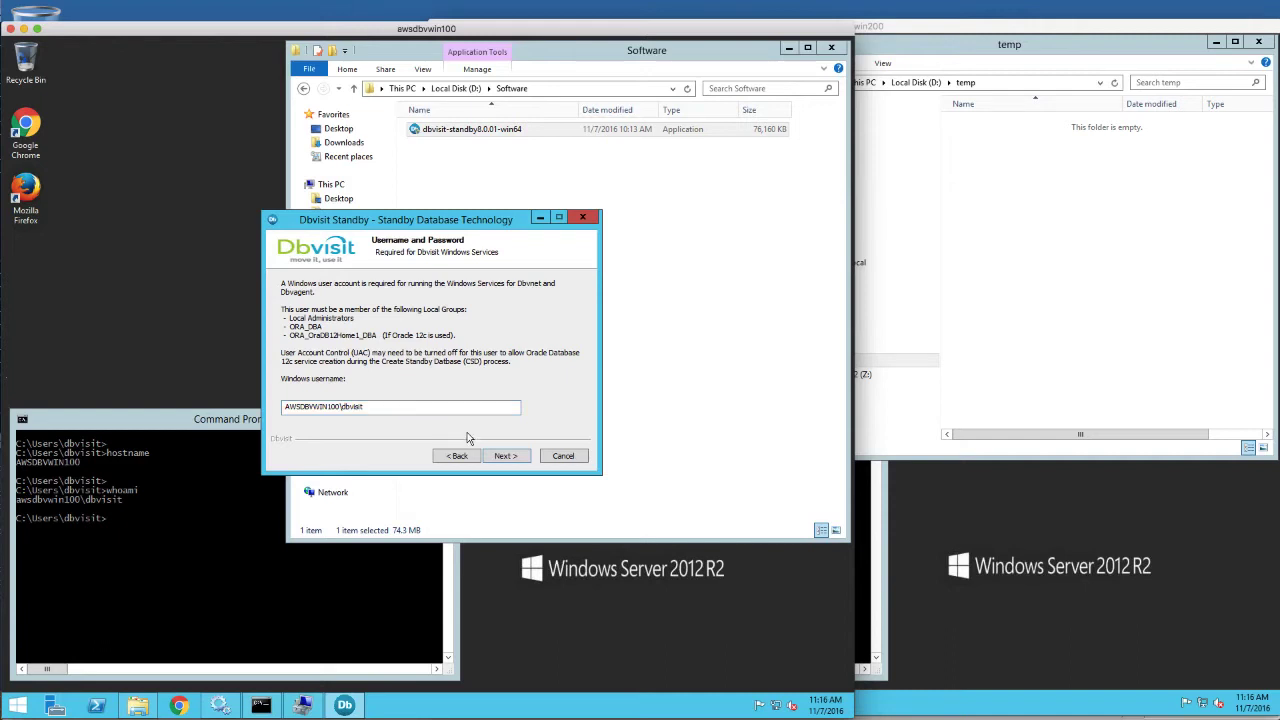
Enter the Windows service account's password and install Dbvisit Standby
click(505, 455)
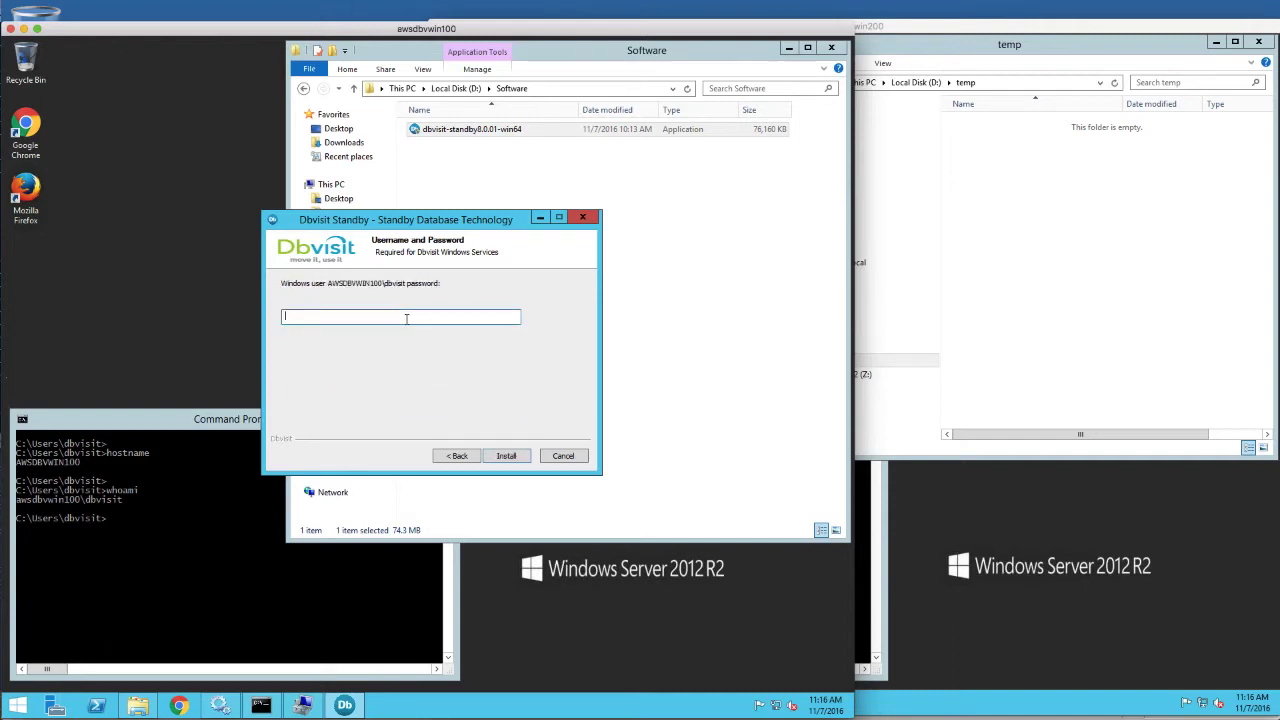
text(************)
click(506, 456)
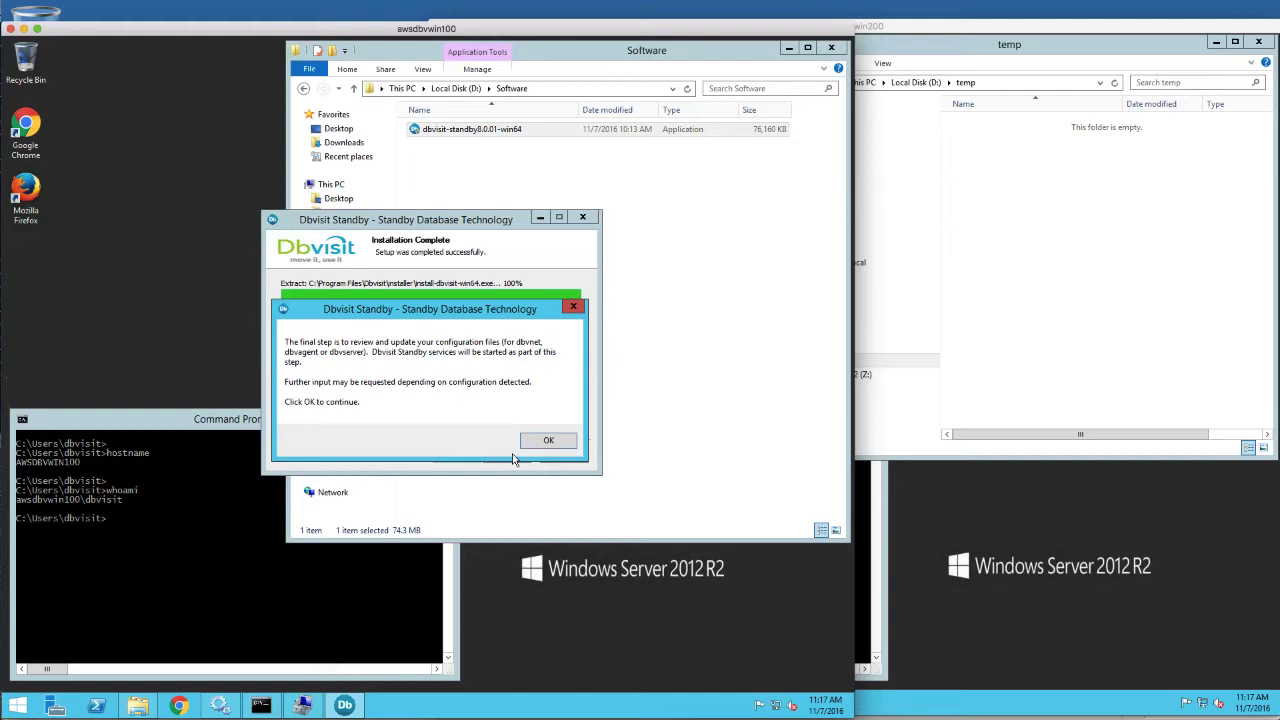
Acknowledge the final-step notice to launch install-dbvisit-win64.exe
click(540, 442)
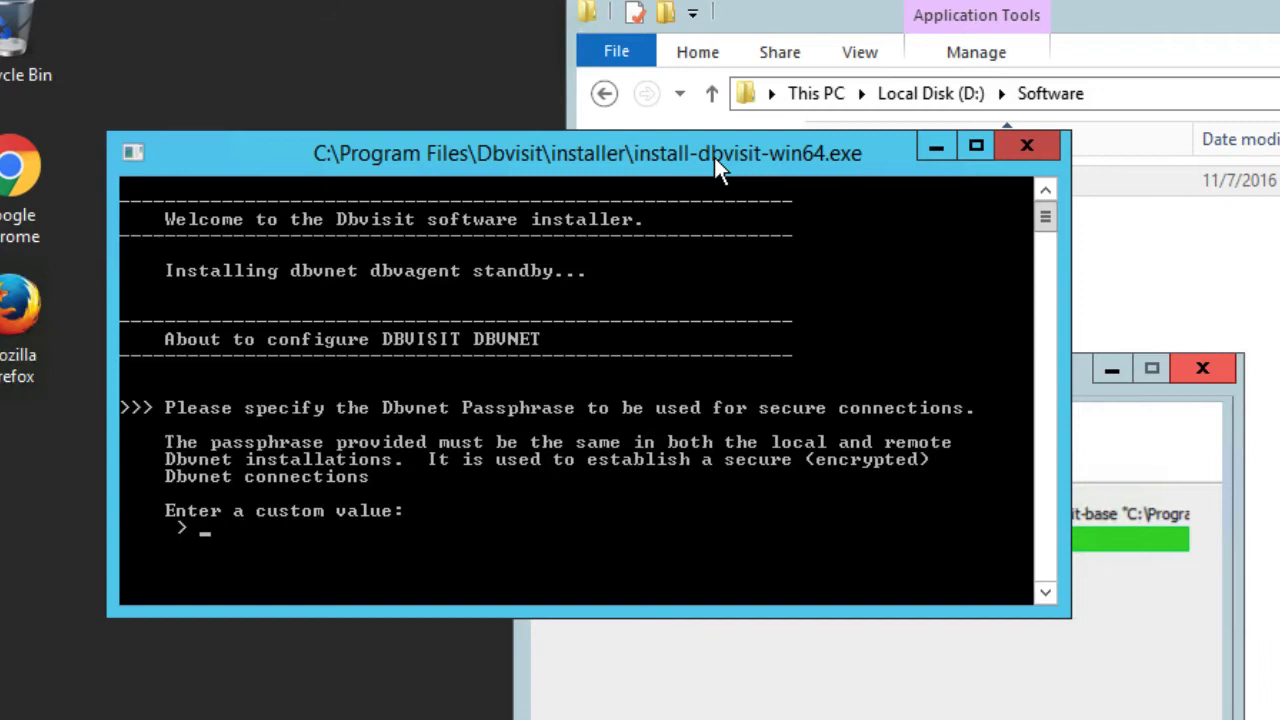
Set the Dbvnet passphrase, local host AWSDBVWIN100:7890 and remote host AWSDBVWIN200:7890
key(Return)
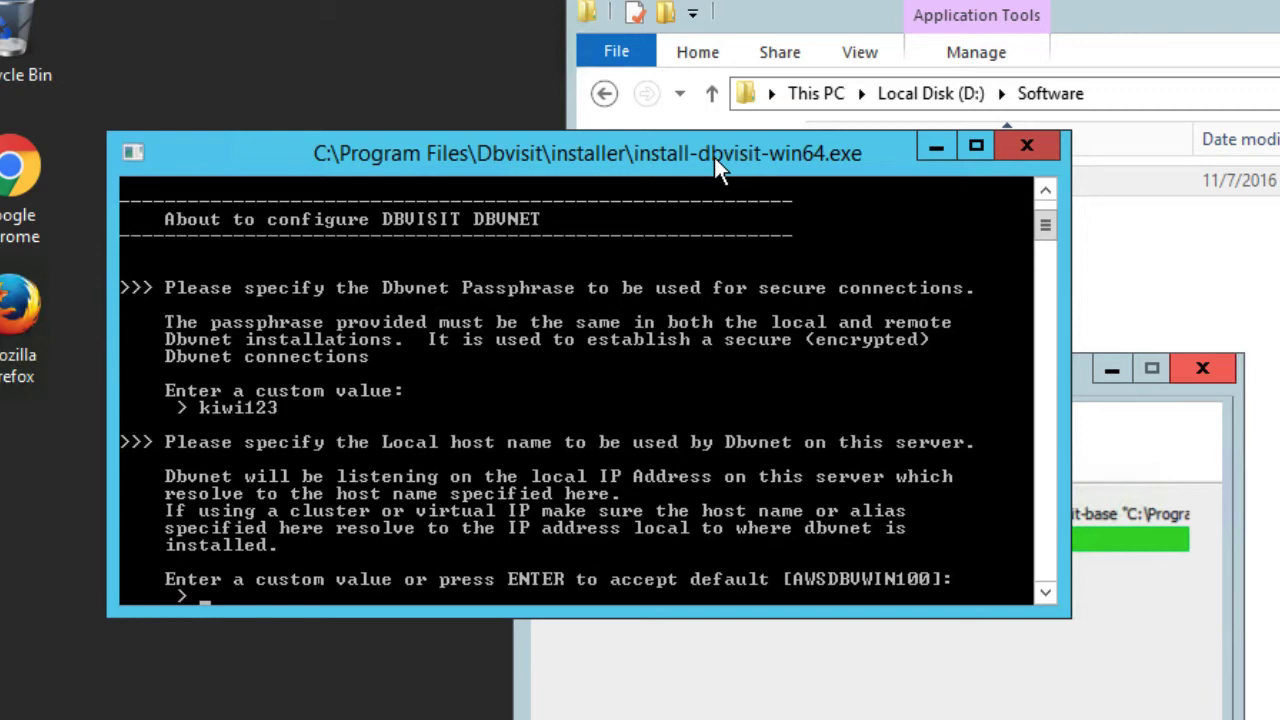
key(Return)
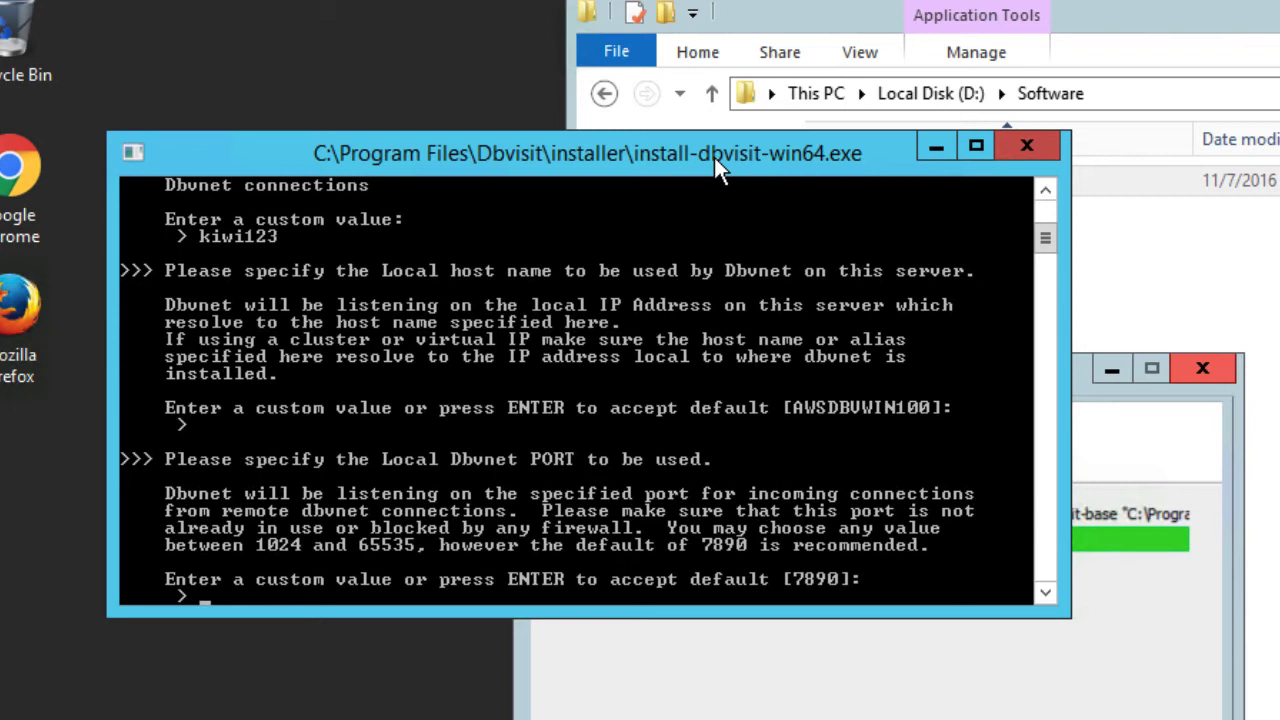
key(Return)
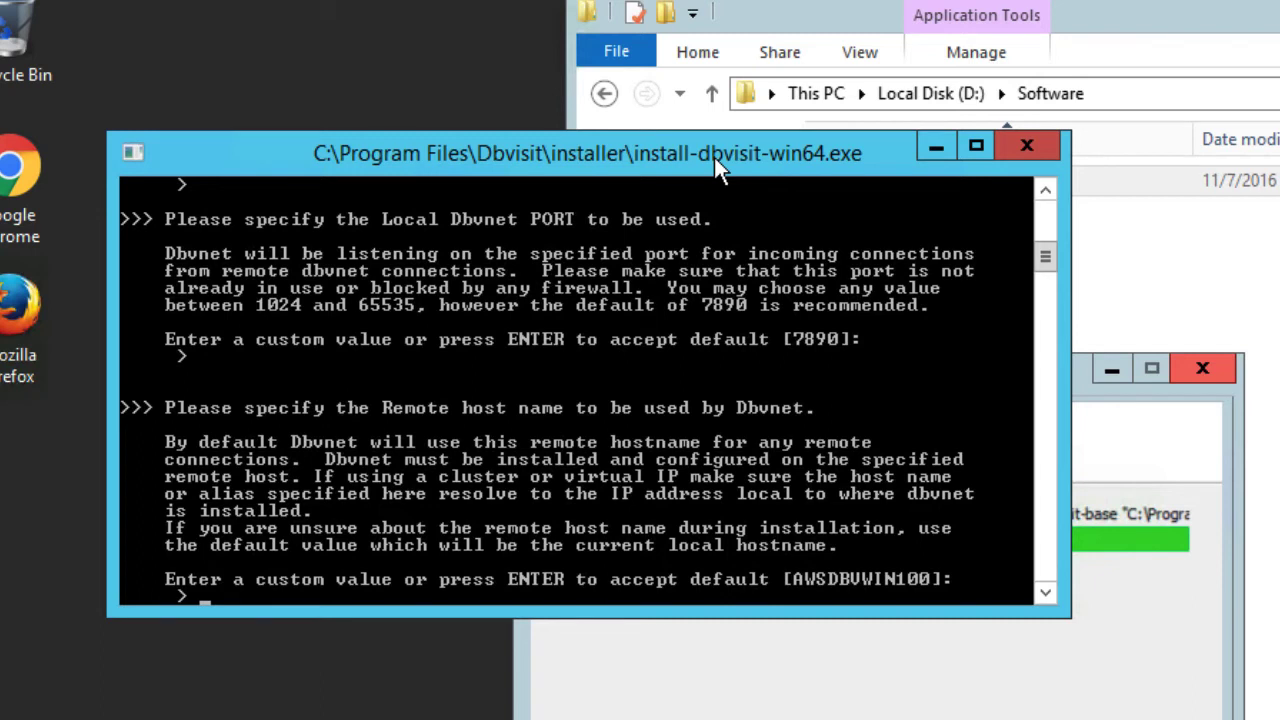
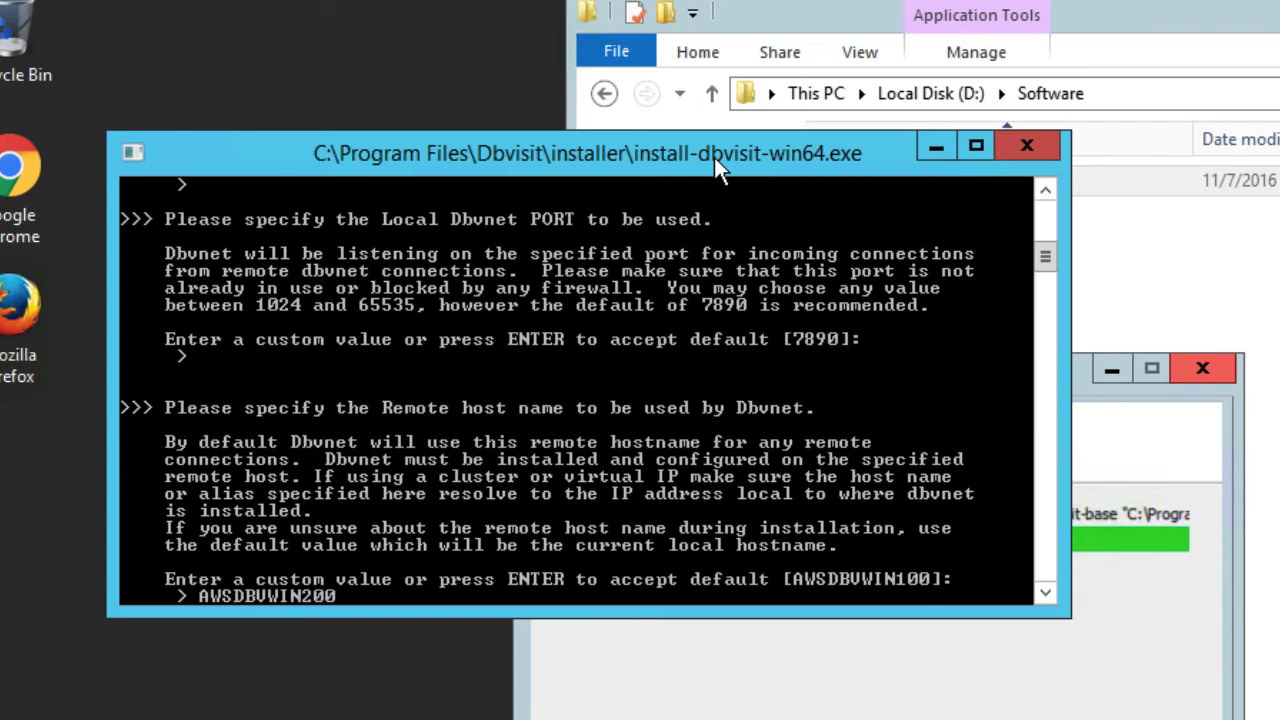
key(Return)
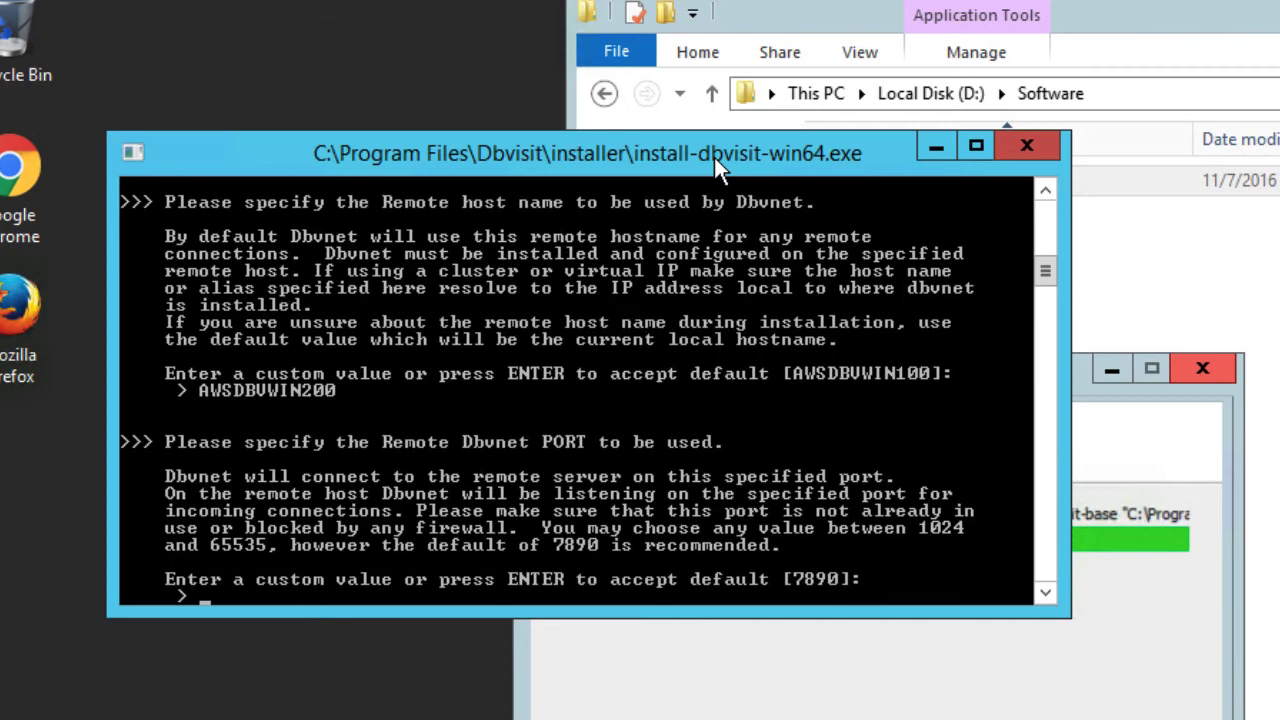
key(Return)
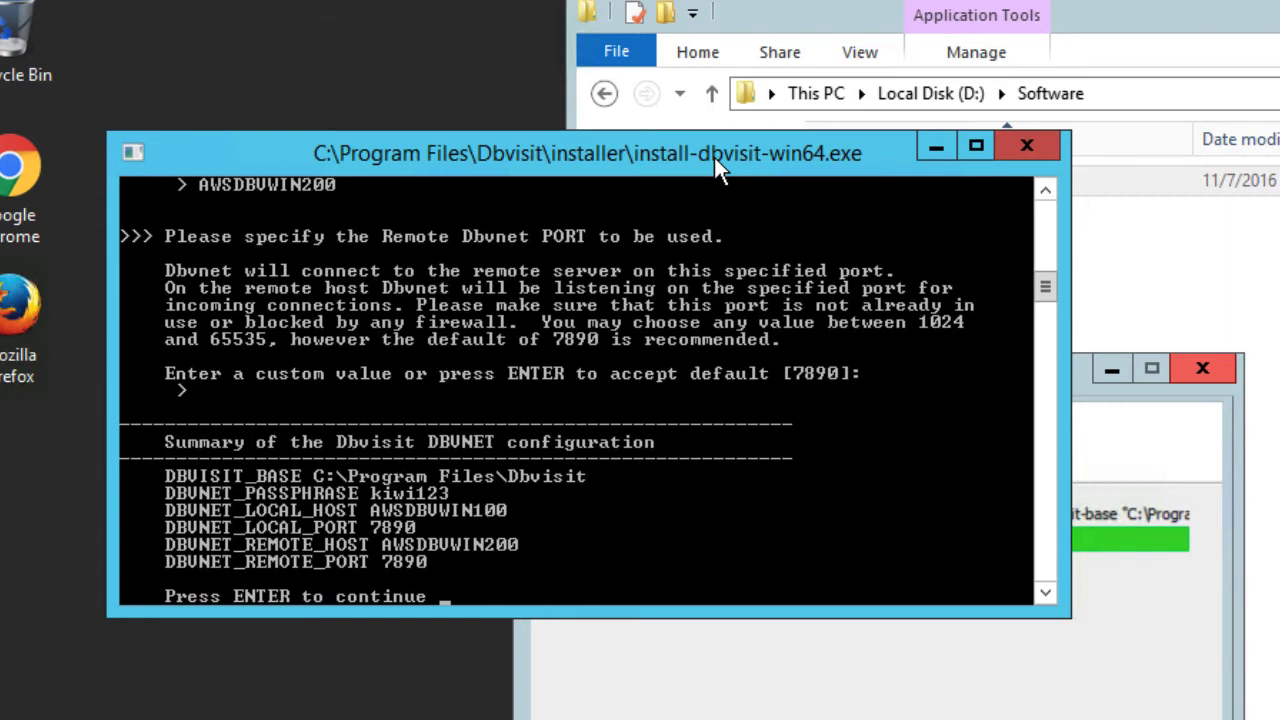
Give Dbvagent a passphrase, default host AWSDBVWIN100 and port 7891, then confirm its summary
key(Return)
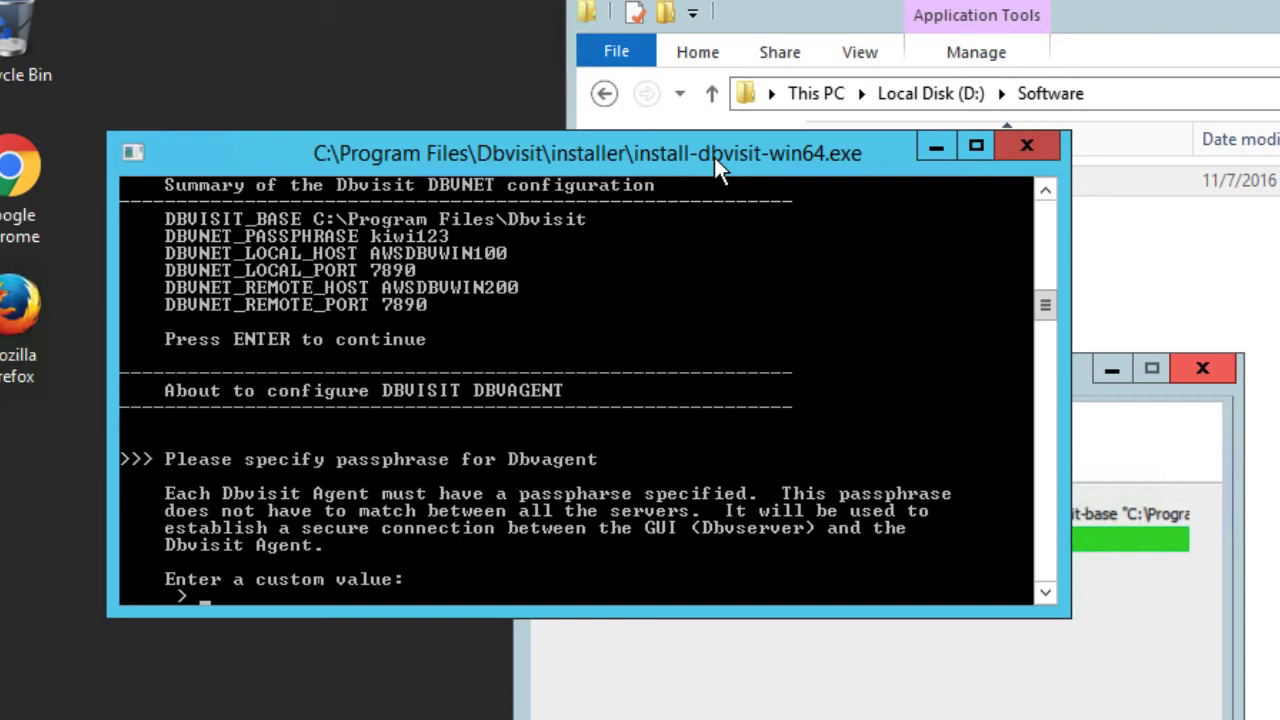
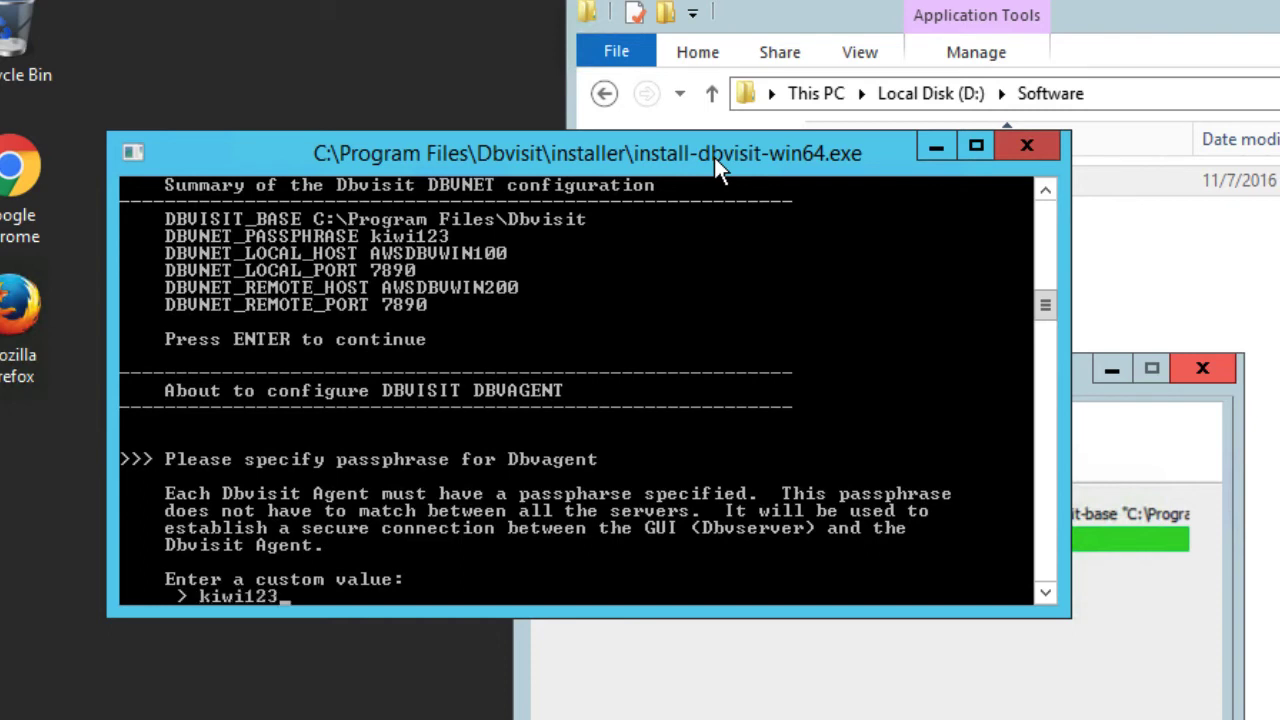
key(Return)
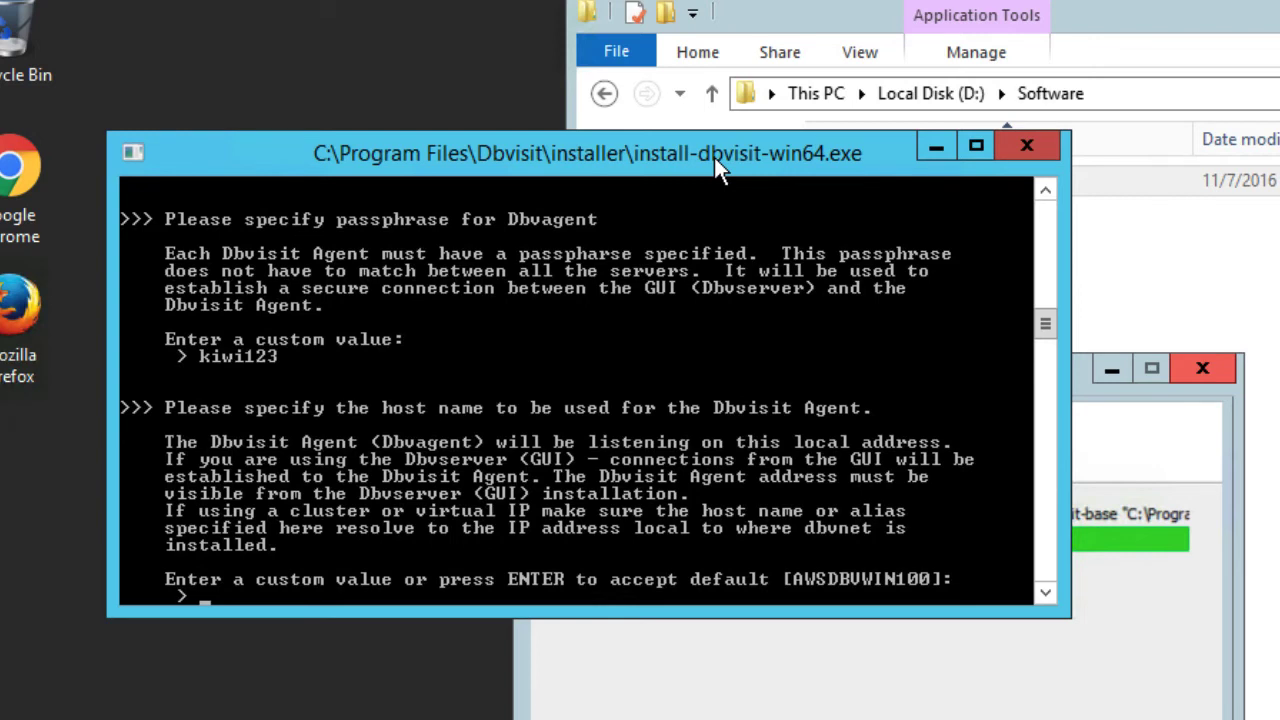
key(Return)
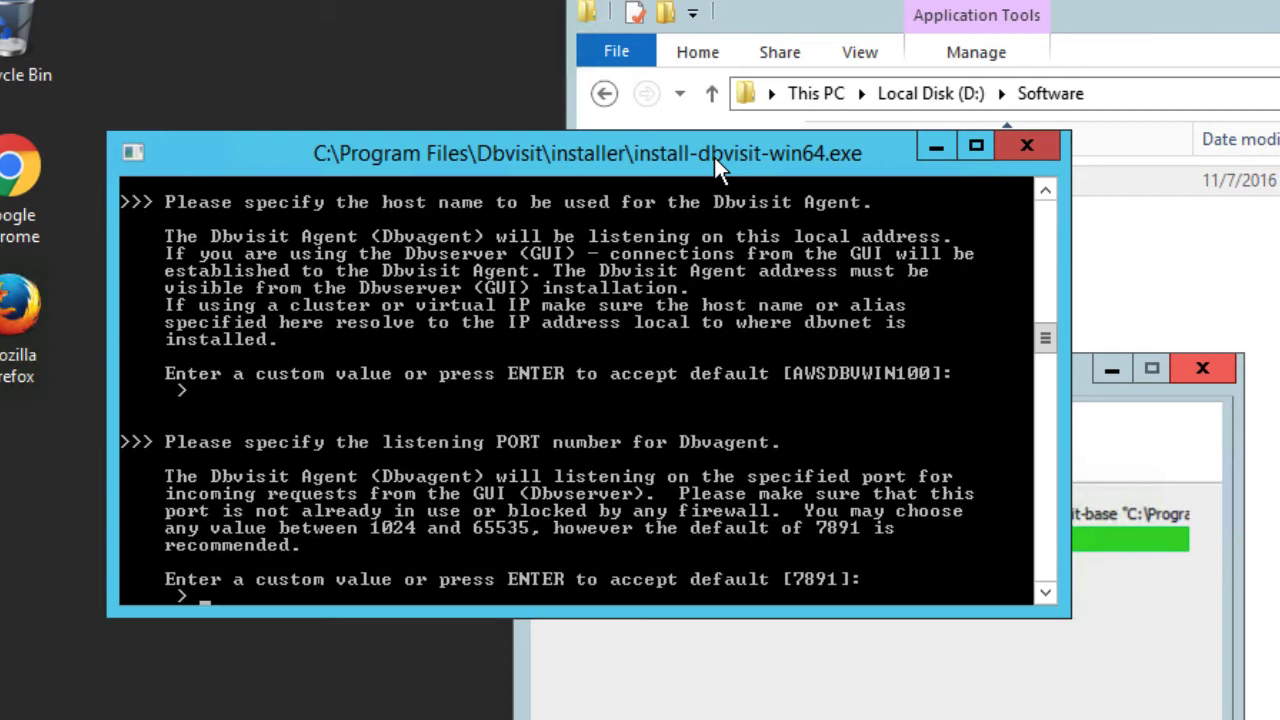
key(Return)
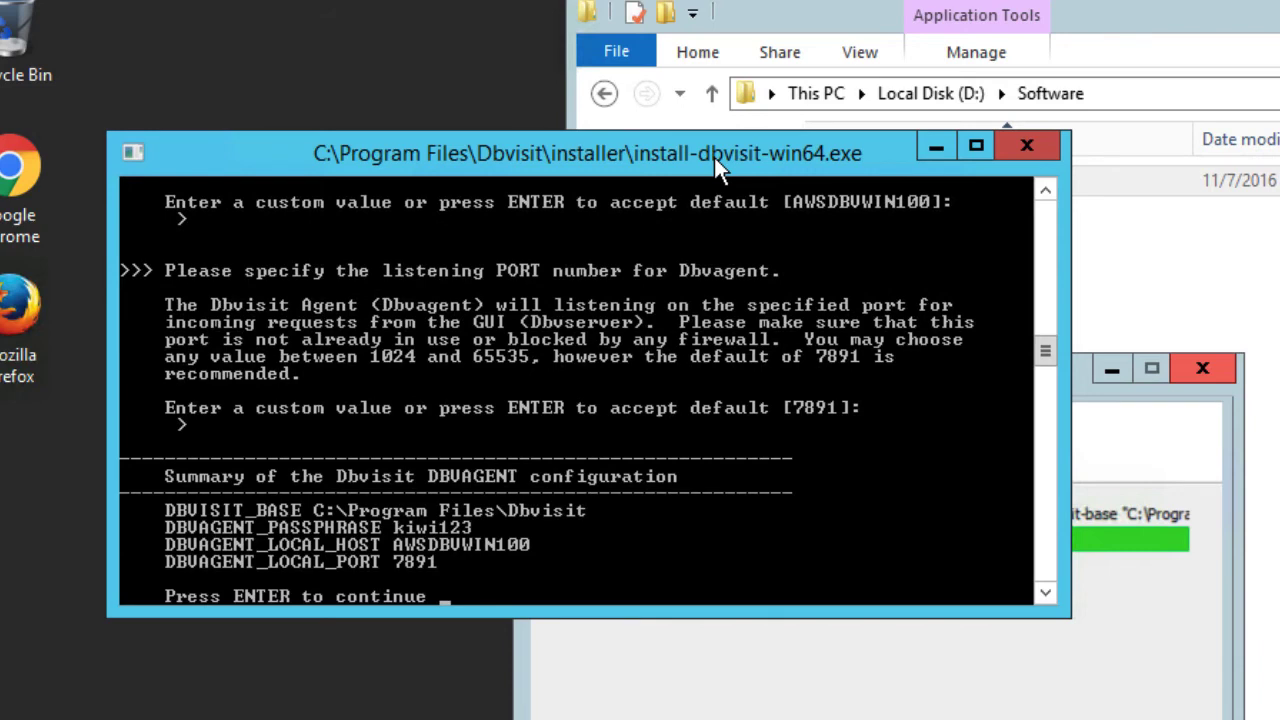
key(Return)
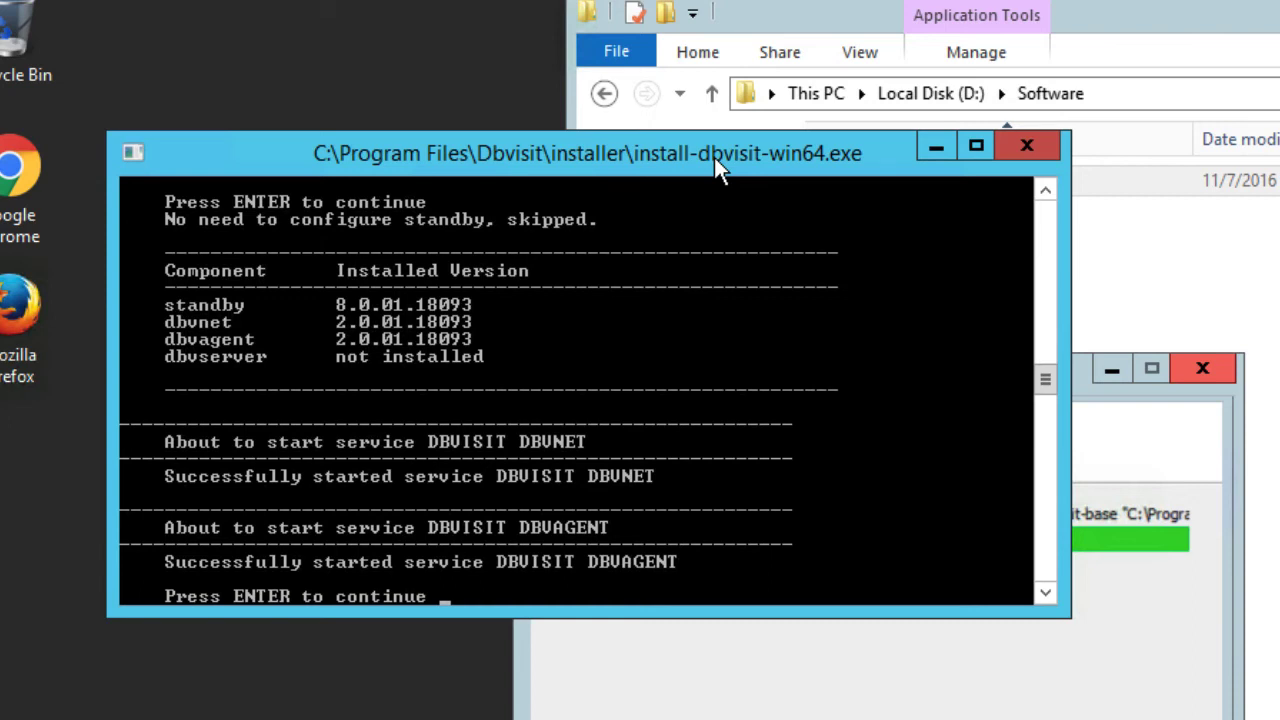
Dismiss the finished console installer so the Dbvisit setup completion page appears
key(Return)
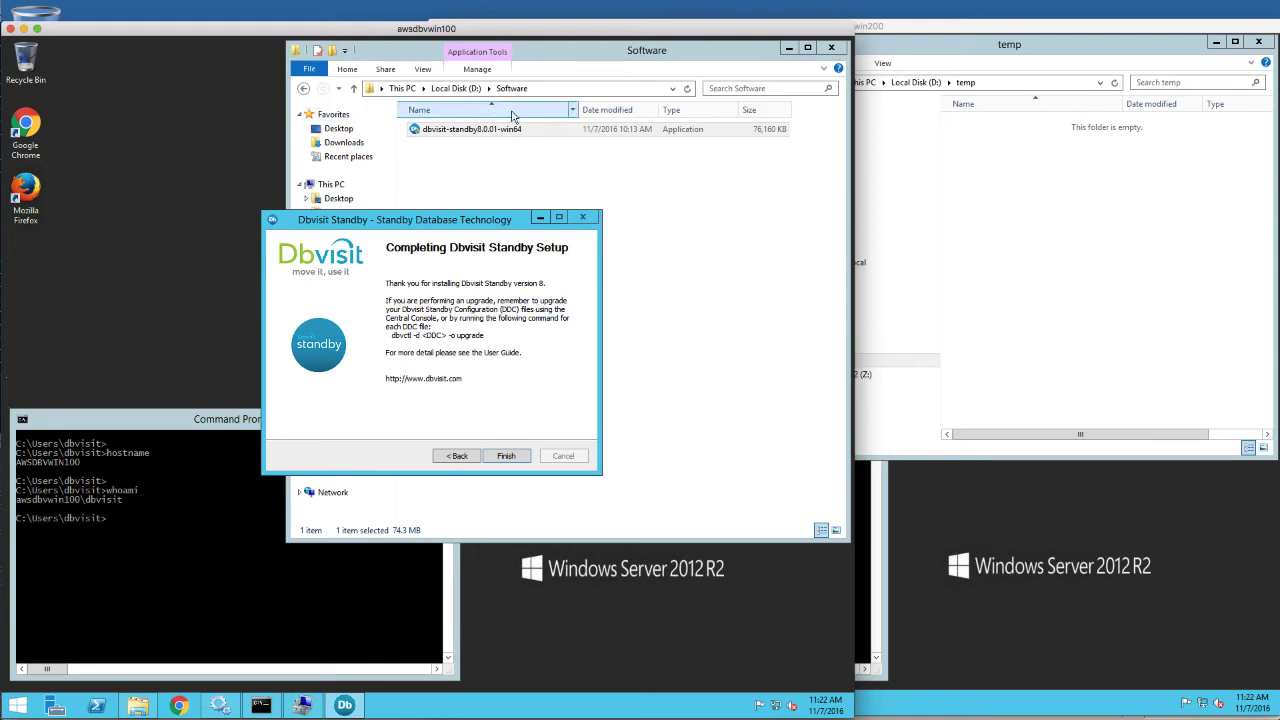
Finish the Dbvisit Standby setup and refresh the Windows Services list to show the new services
click(507, 456)
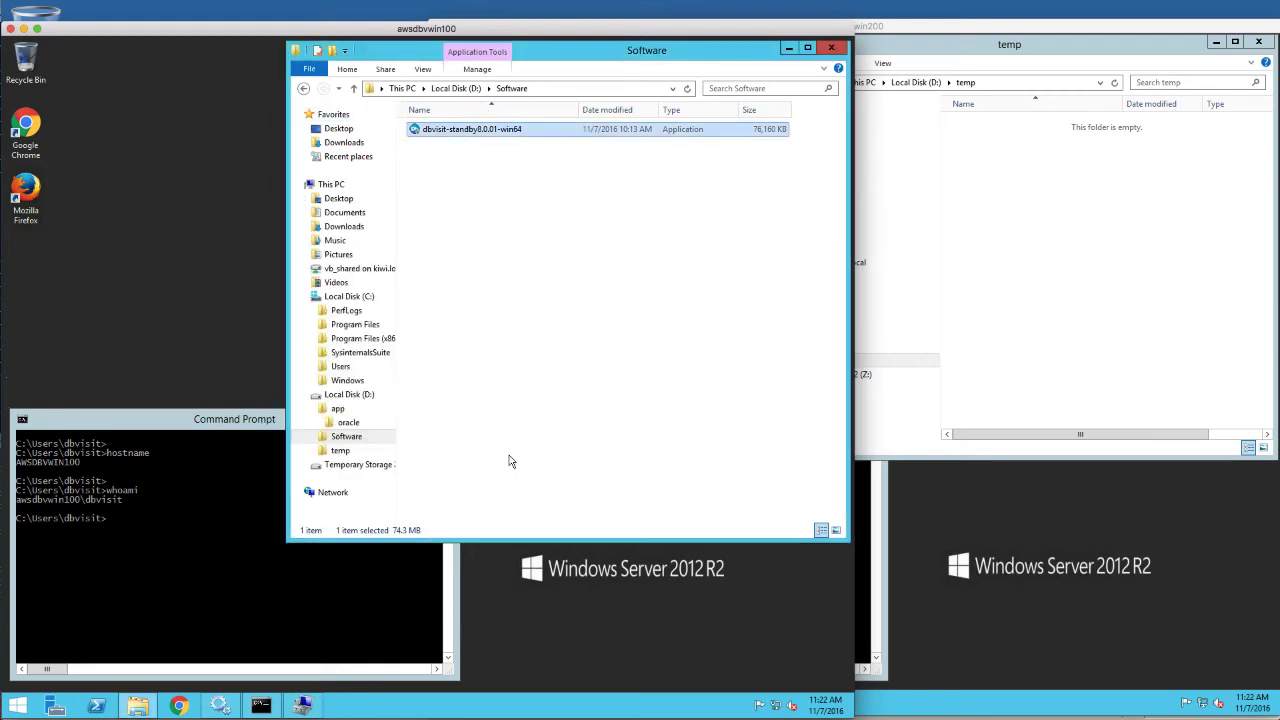
click(220, 706)
scroll(325, 403, up, 10)
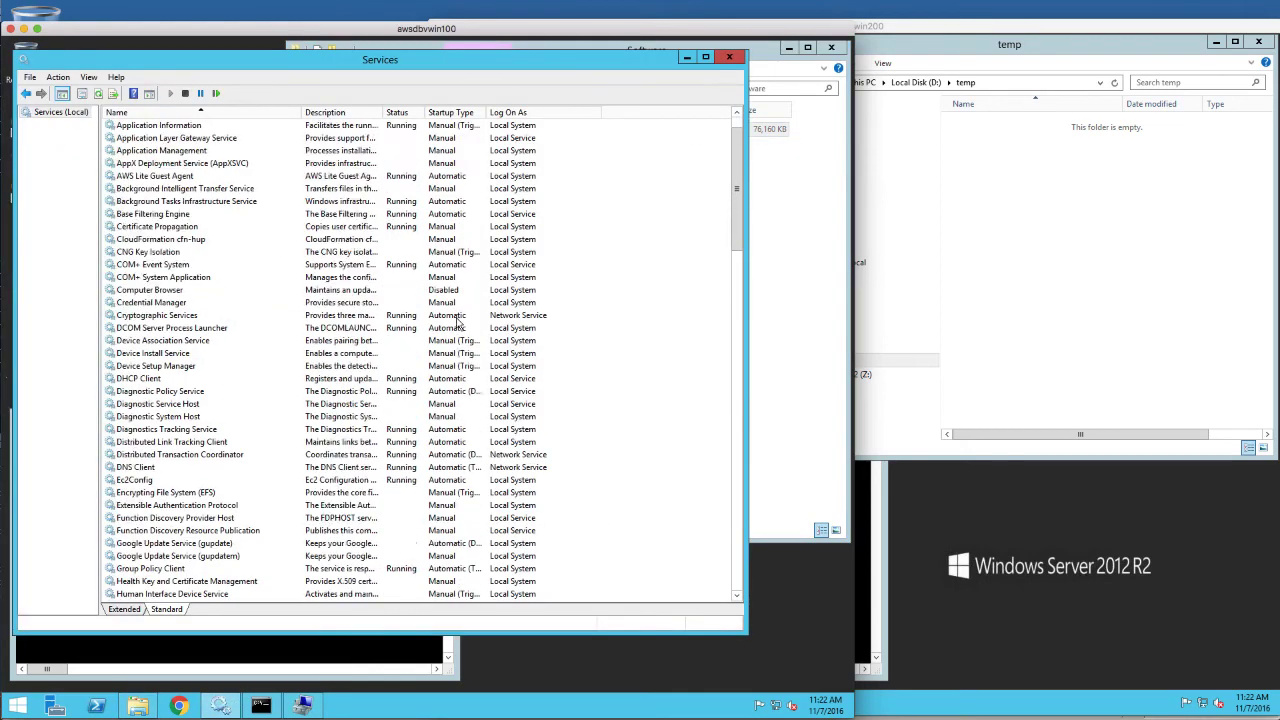
right_click(266, 404)
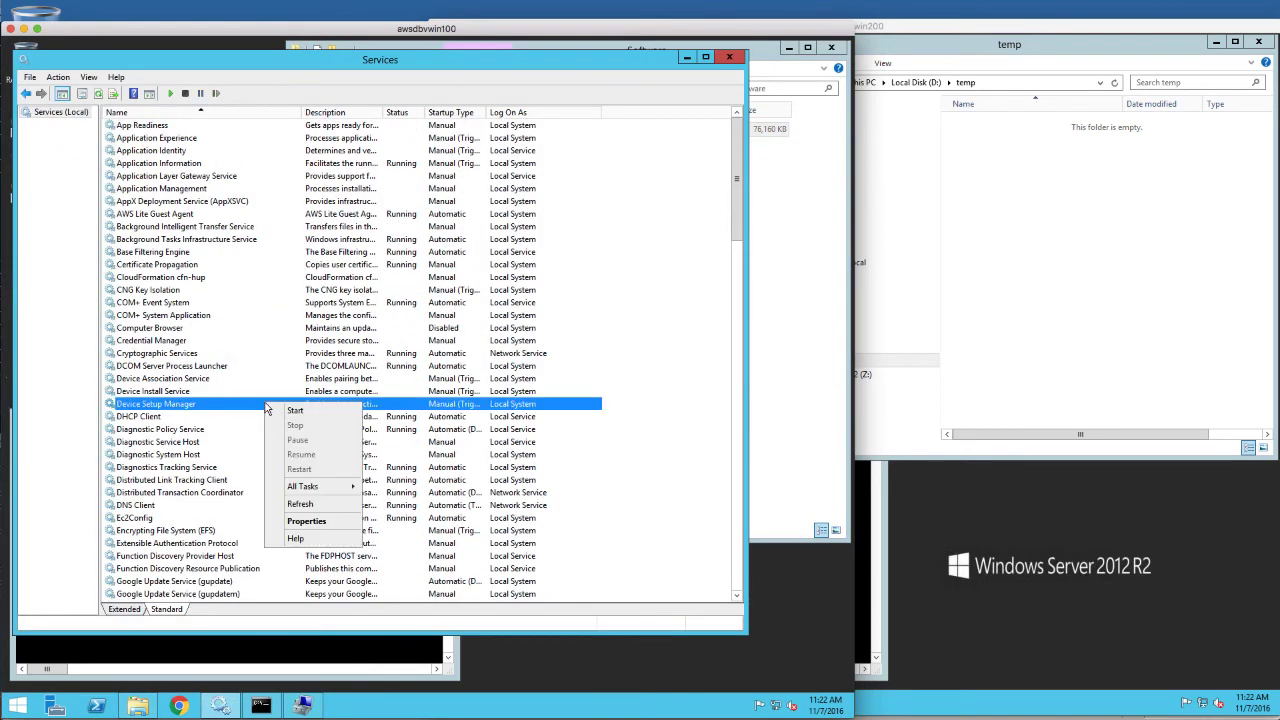
click(303, 503)
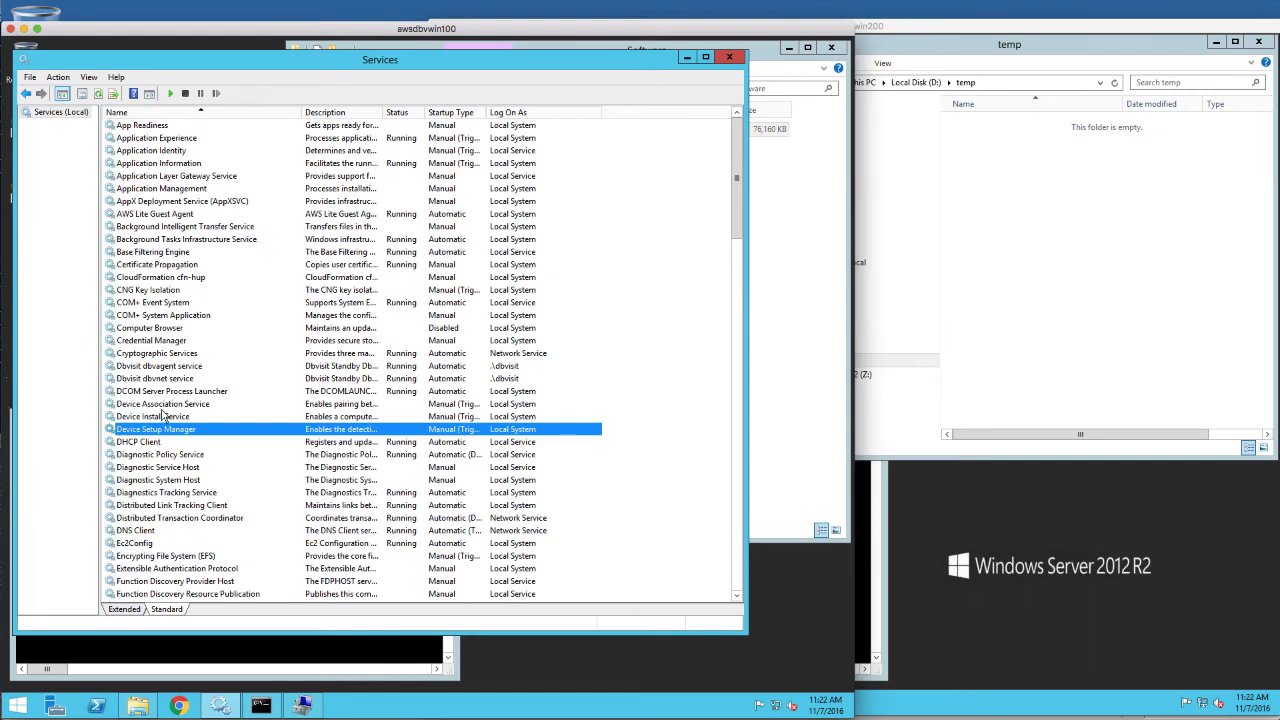
Check the Dbvisit dbvagent and dbvnet service entries, then minimize Services
click(157, 366)
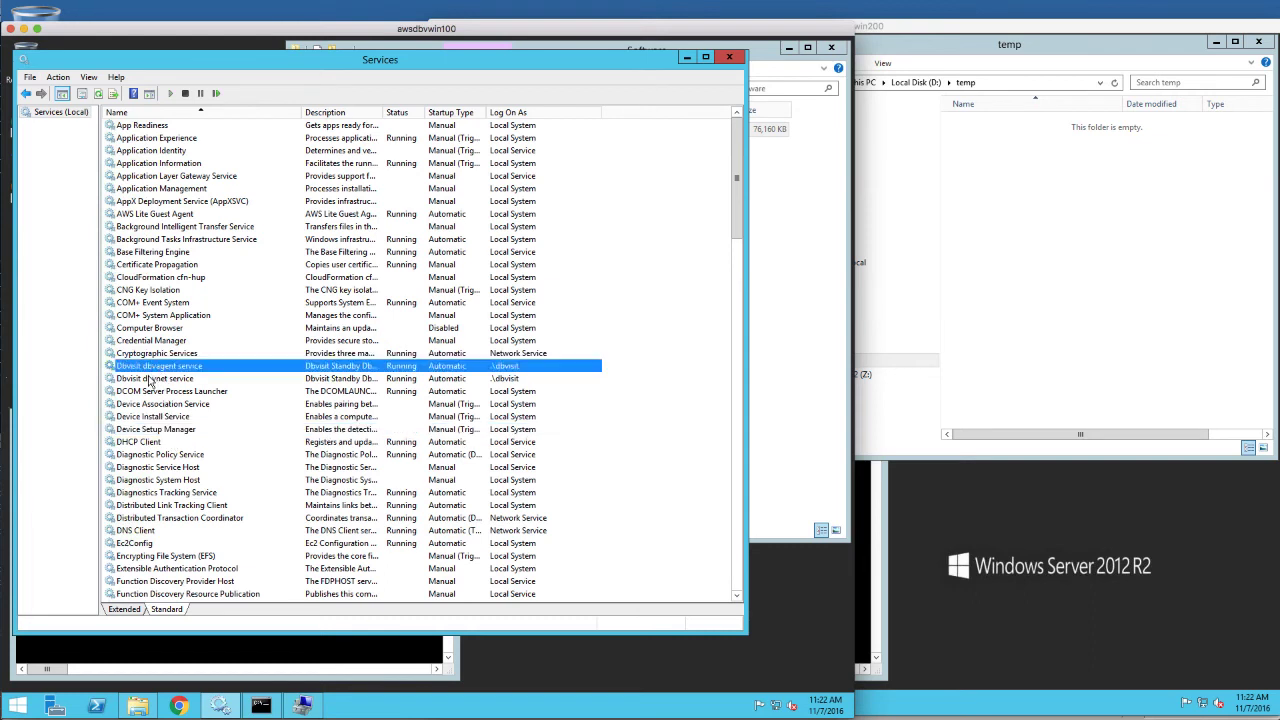
click(150, 379)
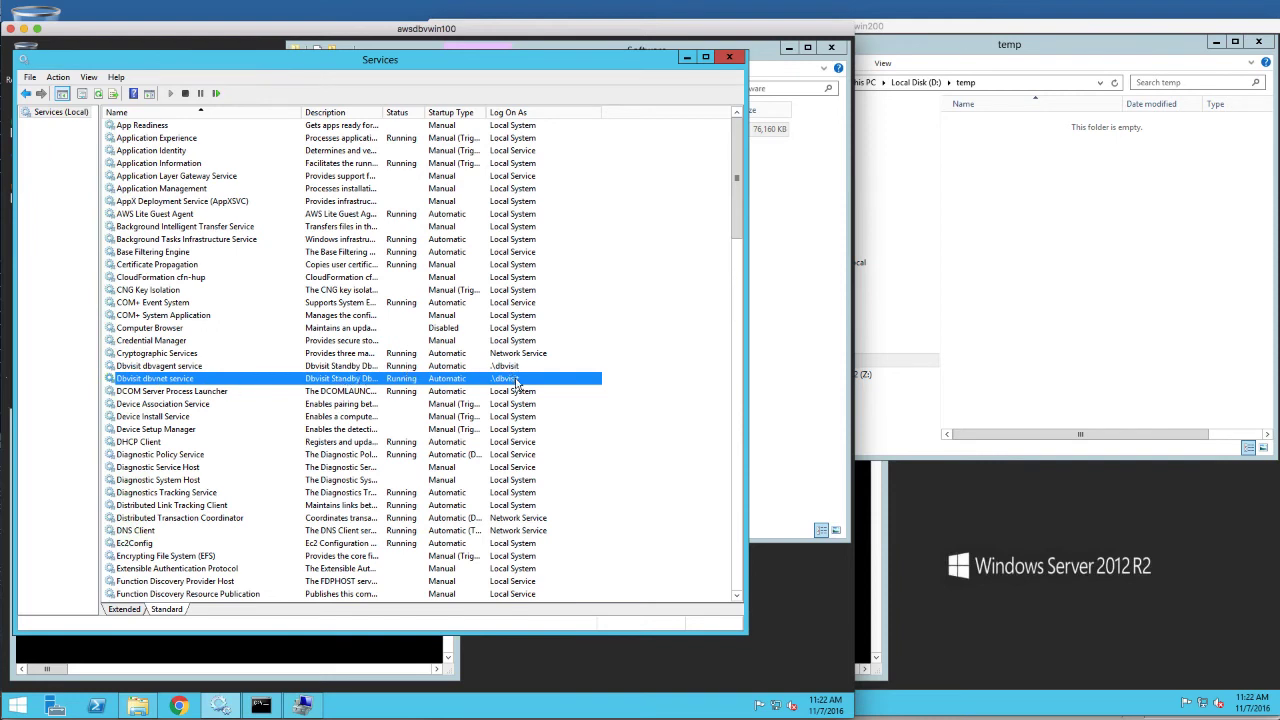
click(686, 58)
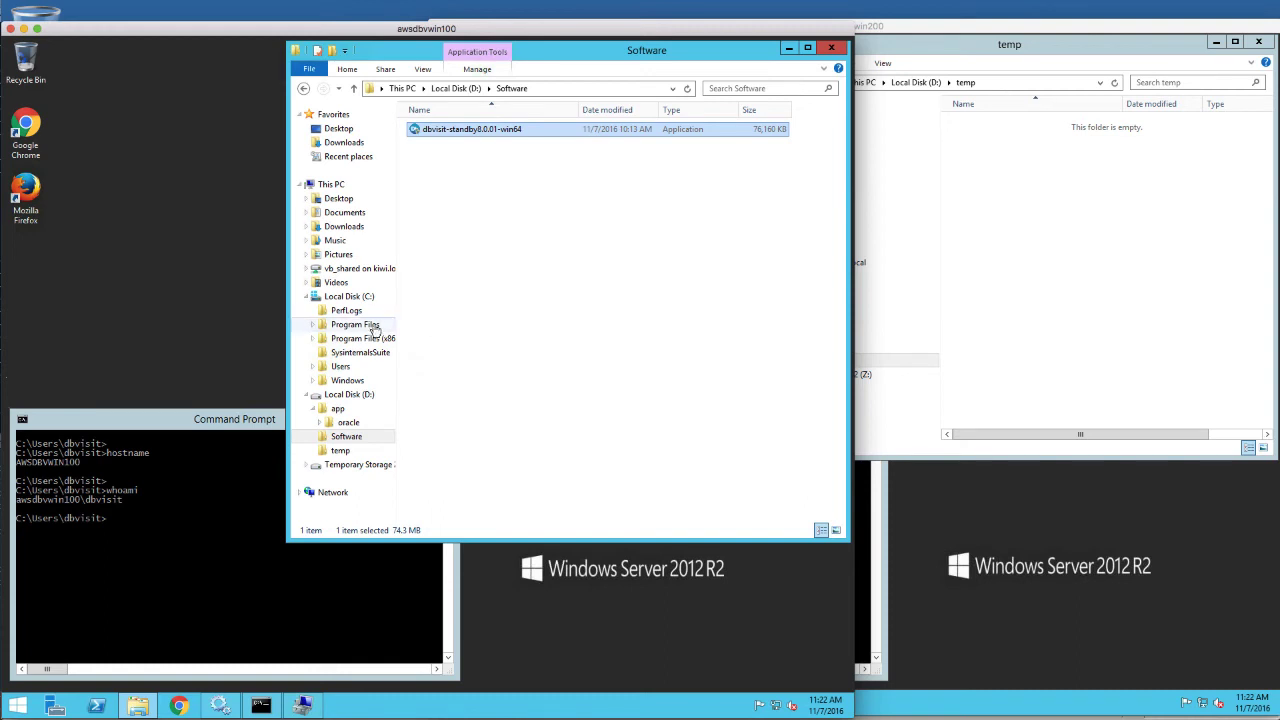
Open C:\Program Files\Dbvisit\Dbvagent in File Explorer
click(336, 328)
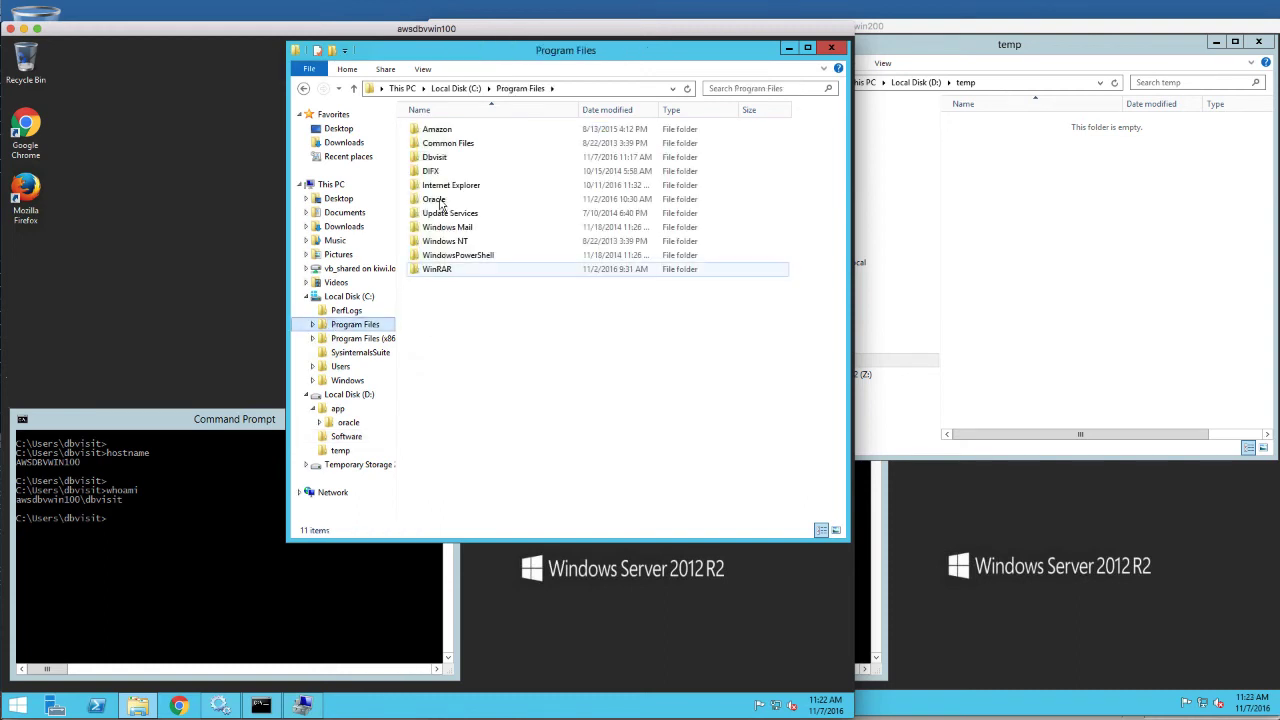
double_click(437, 160)
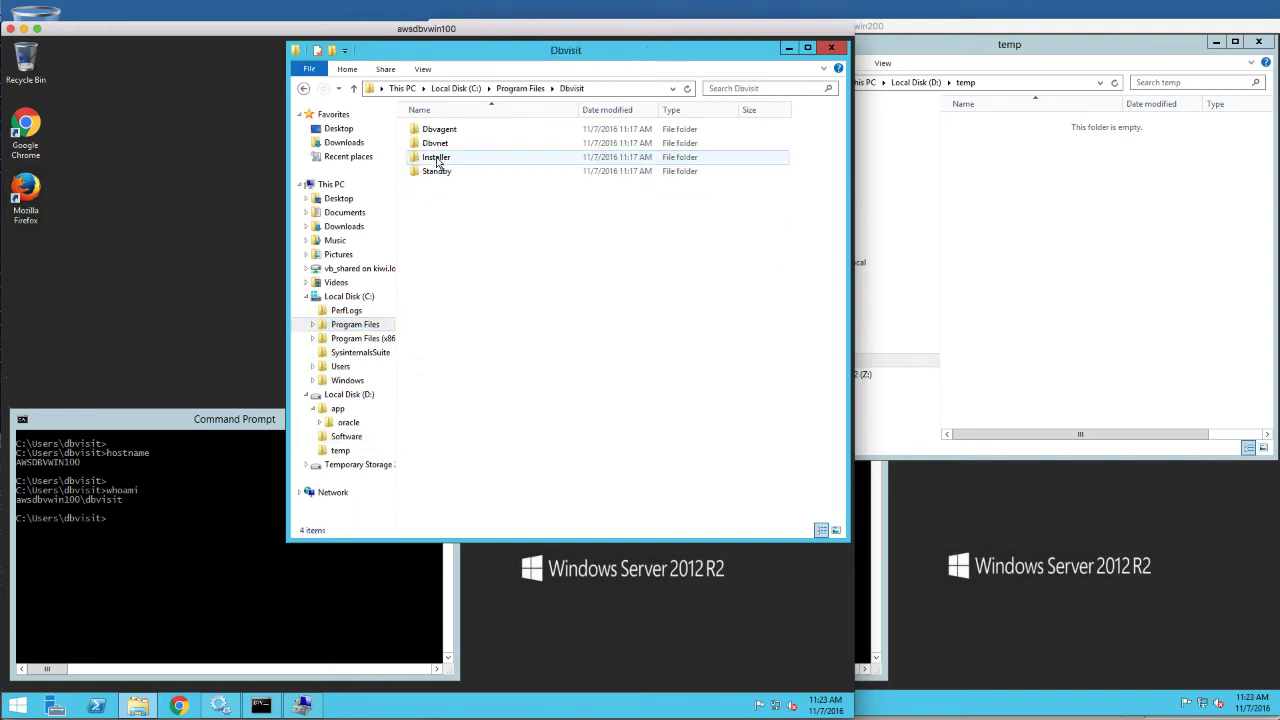
double_click(440, 130)
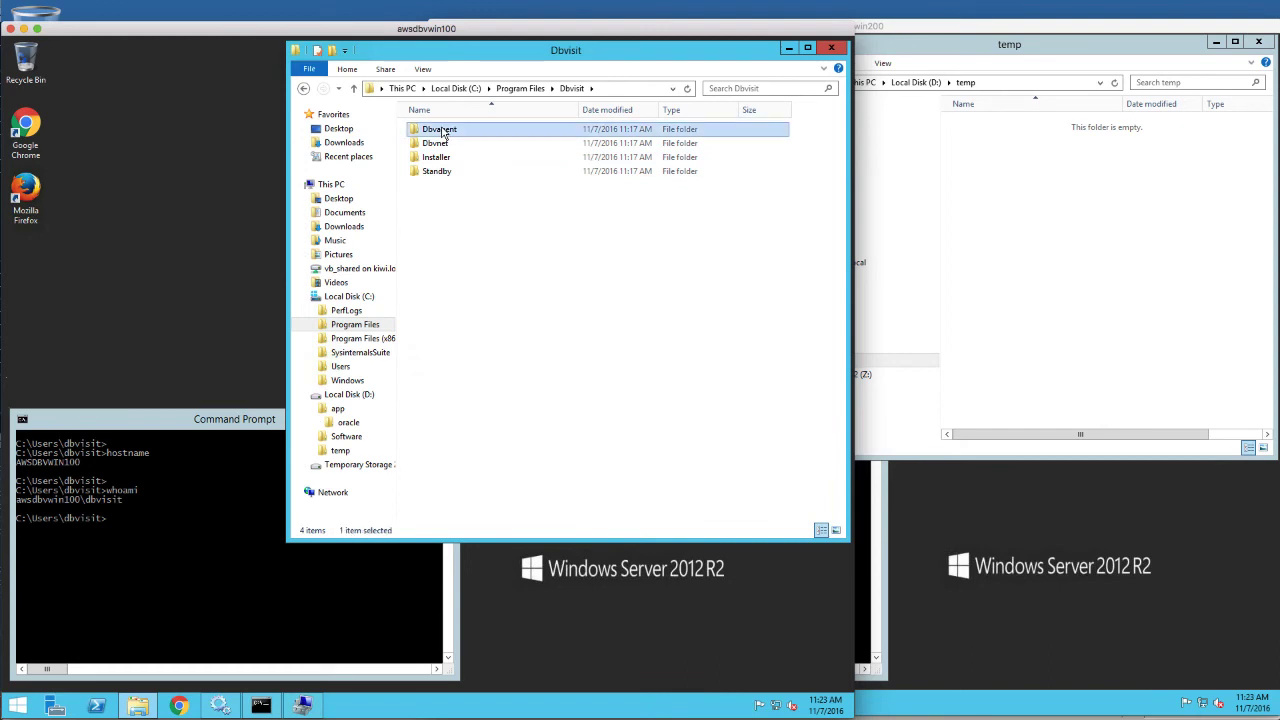
Browse the Dbvnet and Standby folders, inspecting dbvctl and the conf folder
click(313, 324)
click(319, 366)
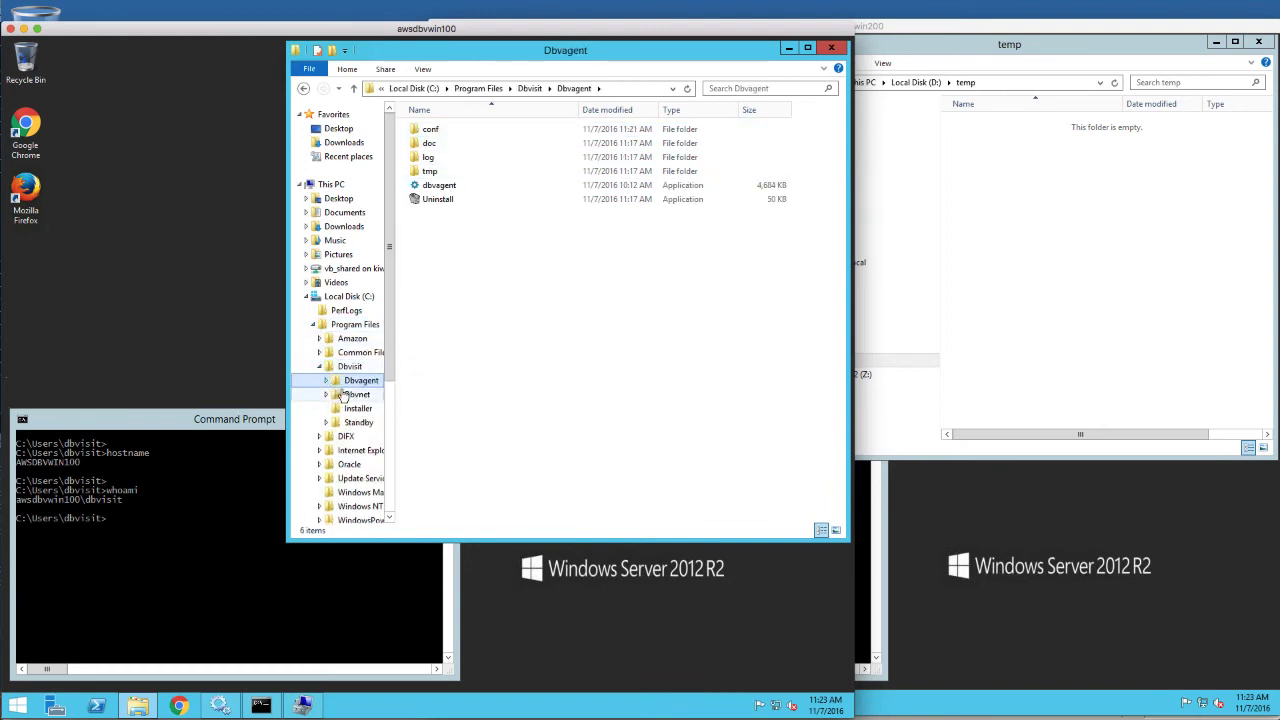
click(356, 394)
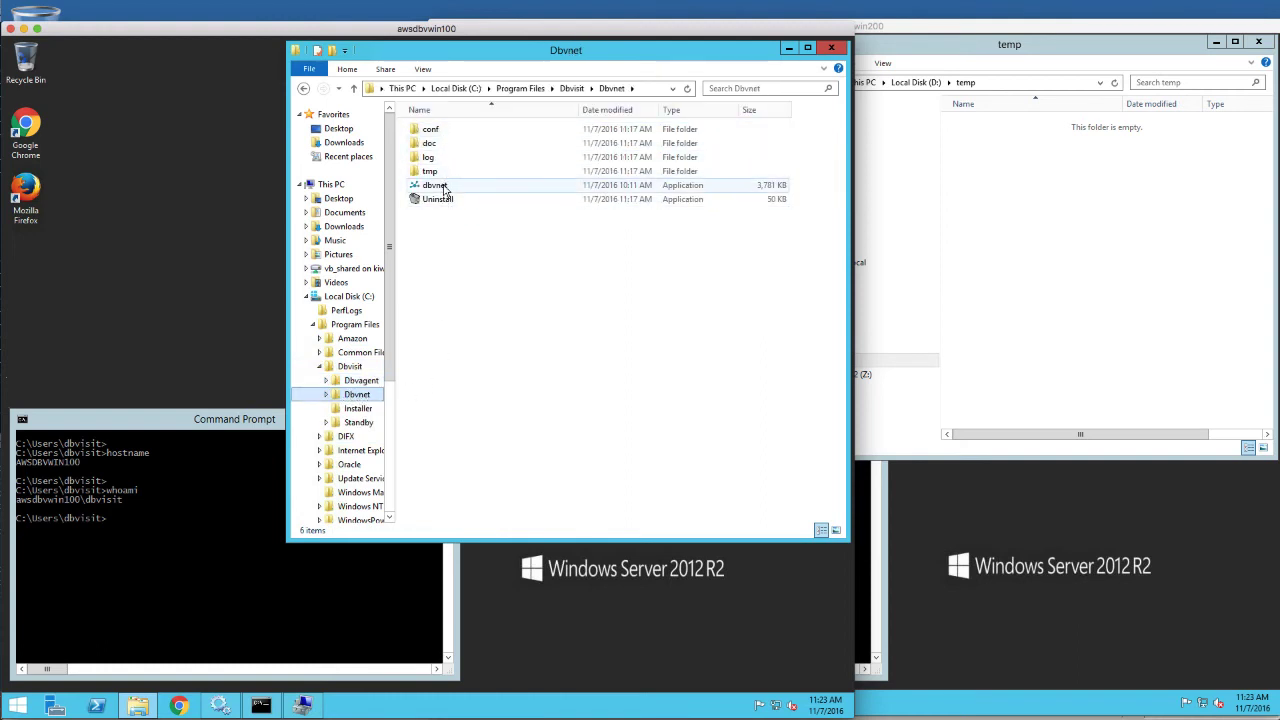
click(360, 423)
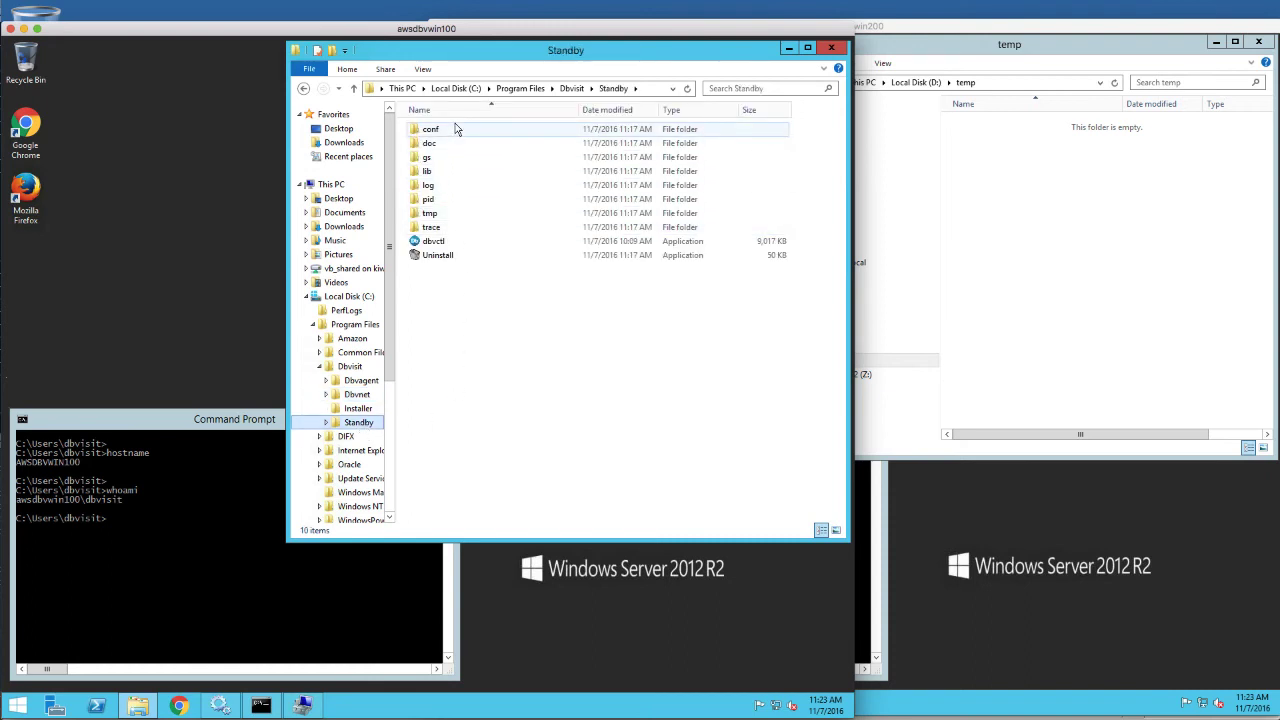
click(442, 243)
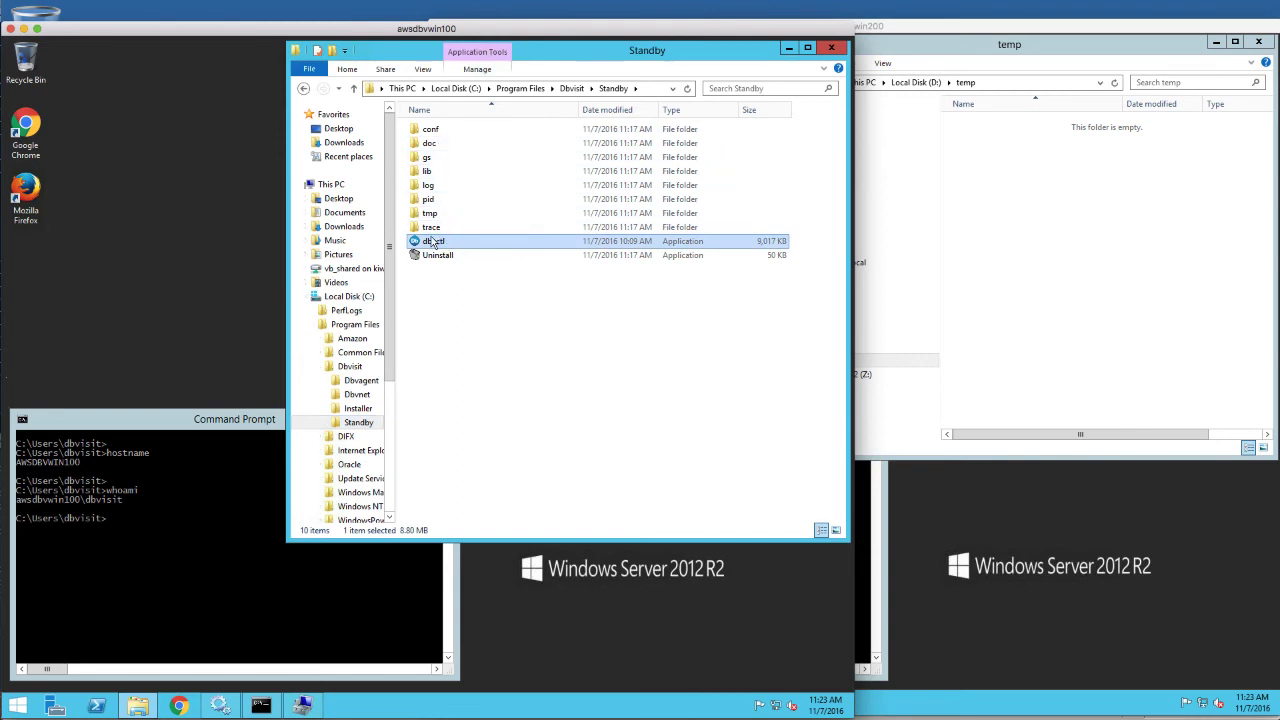
click(434, 131)
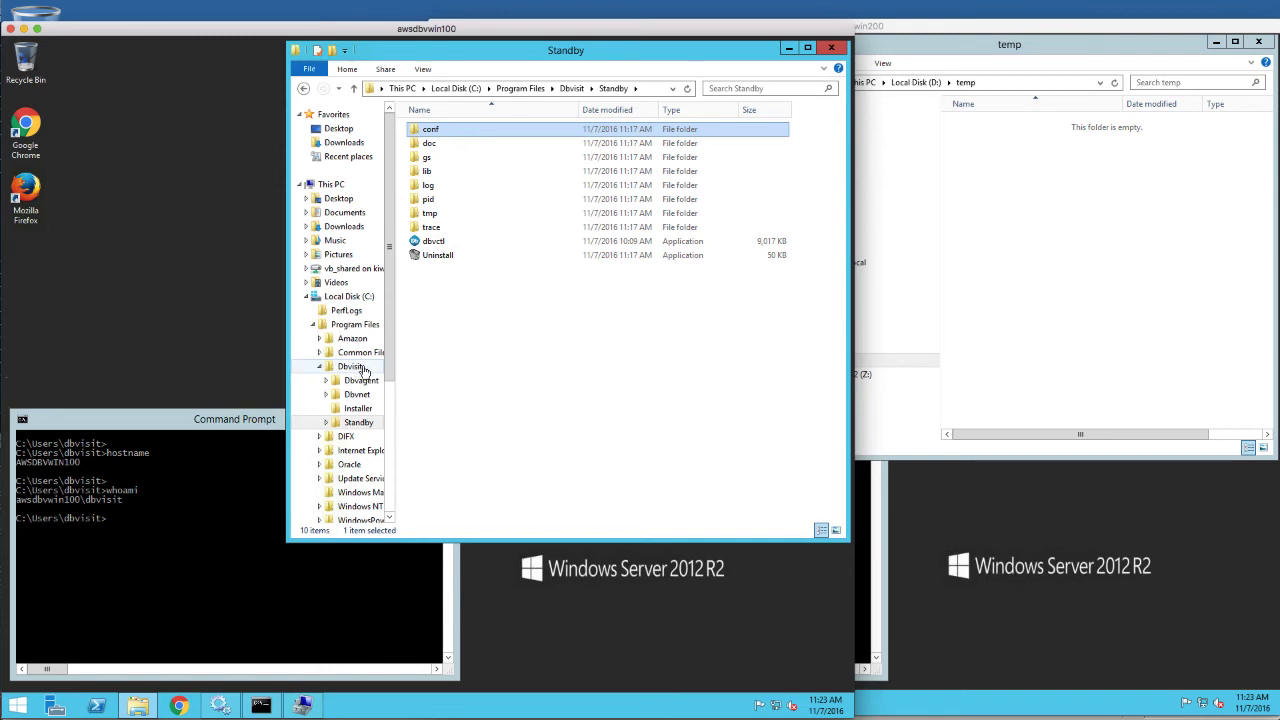
click(320, 367)
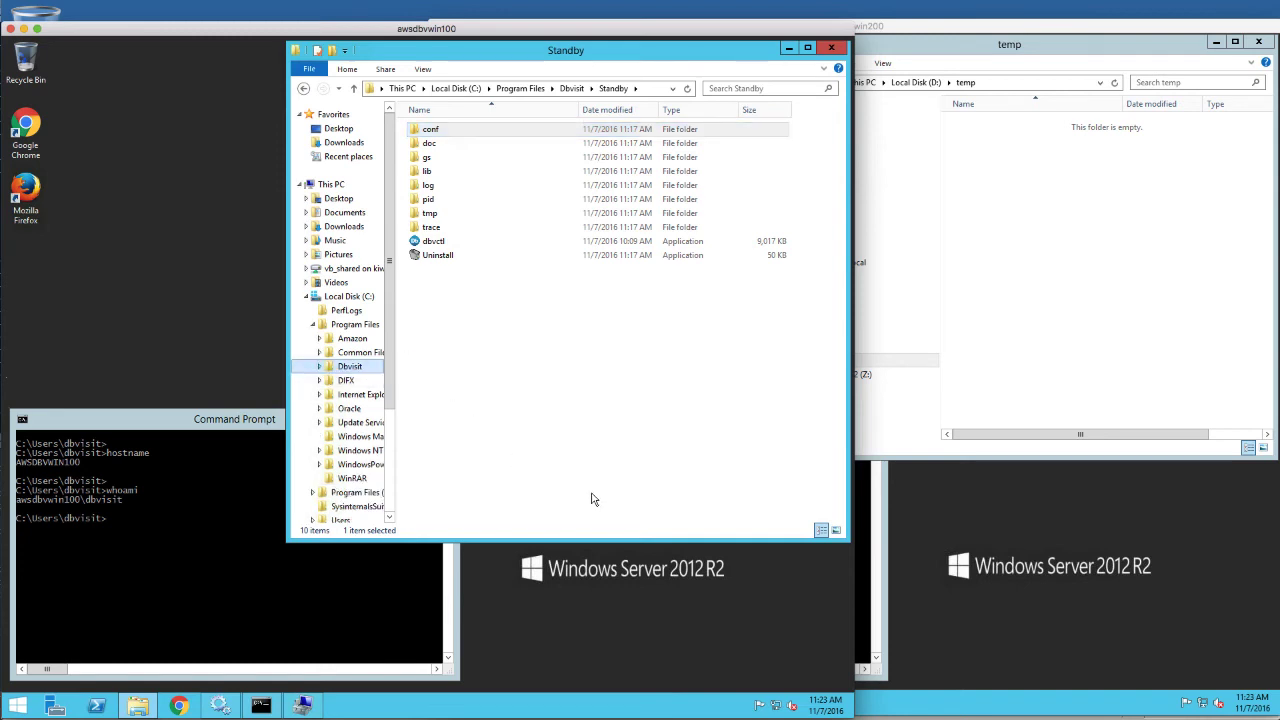
On awsdbvwin200, launch the Dbvisit Standby 8.0 installer from D:\Software and accept the licence
click(1065, 296)
click(818, 346)
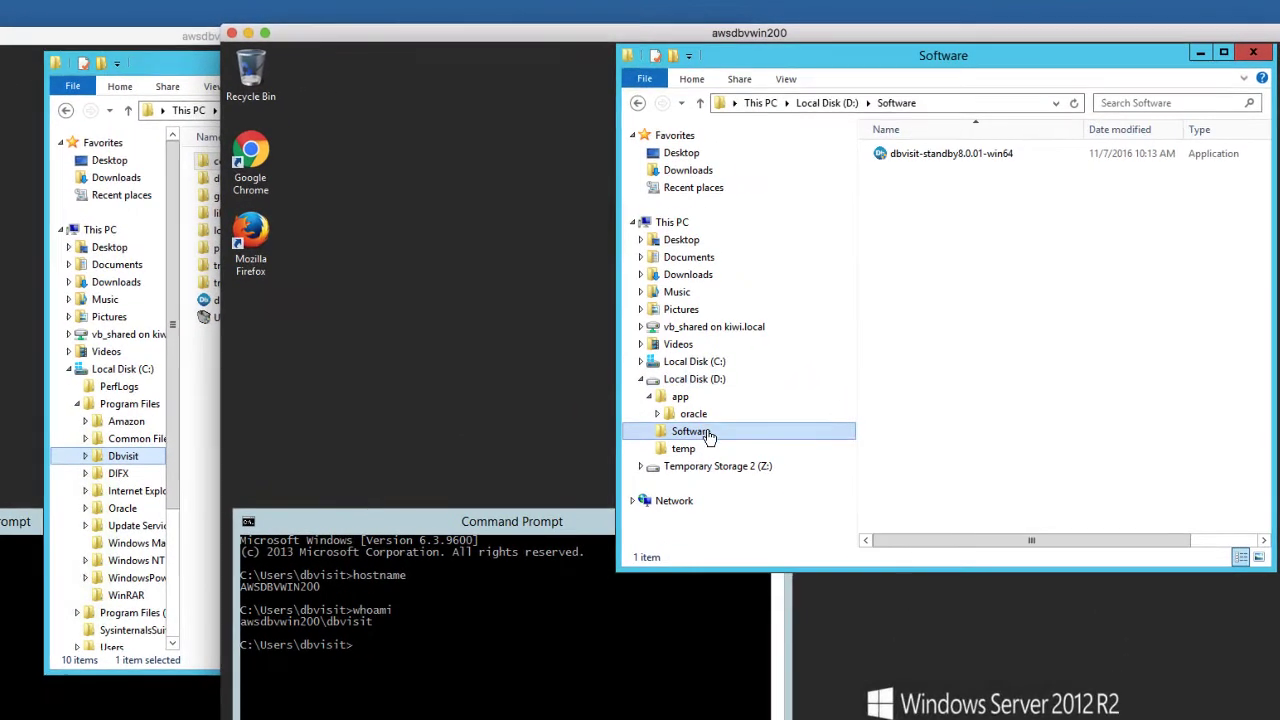
double_click(918, 157)
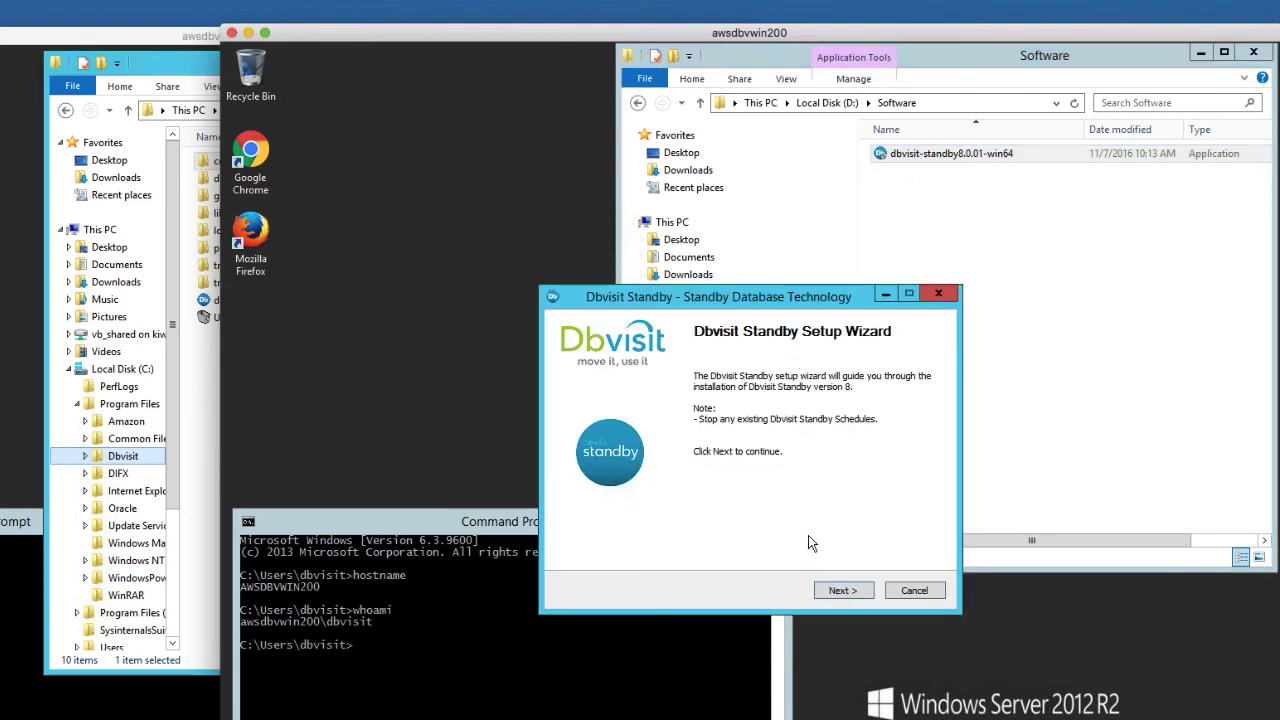
click(845, 592)
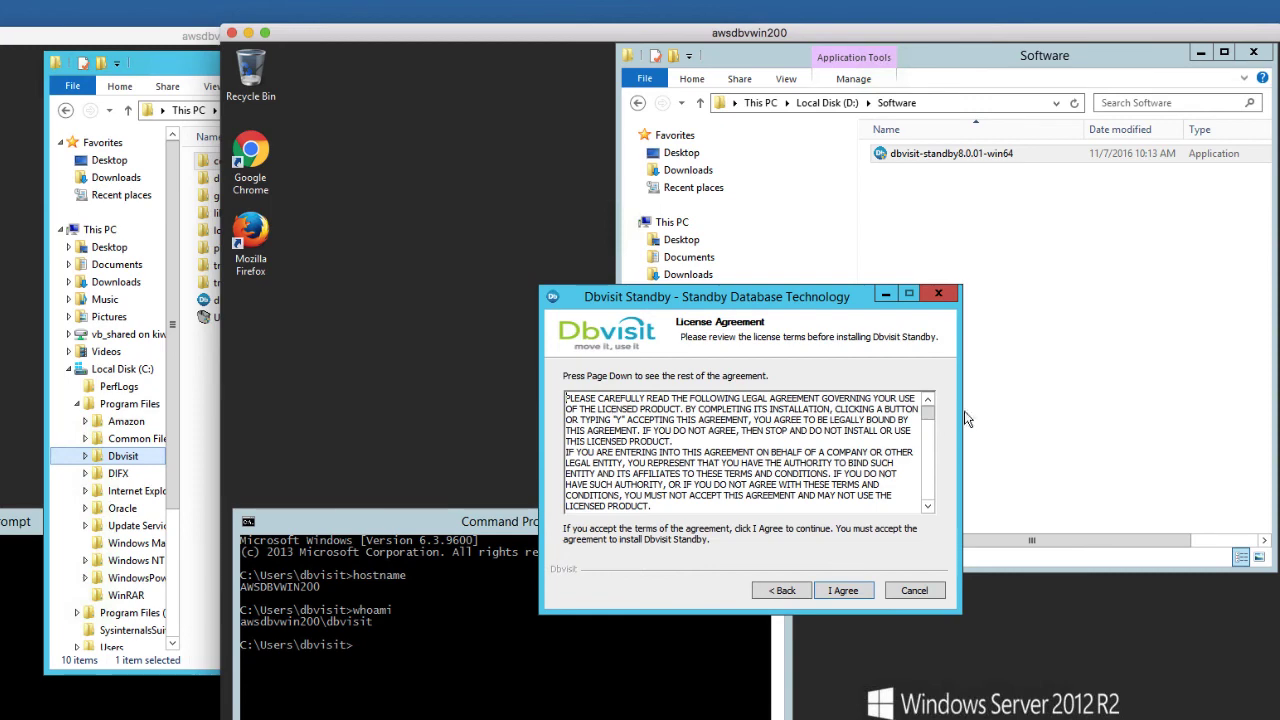
drag(928, 411, 930, 526)
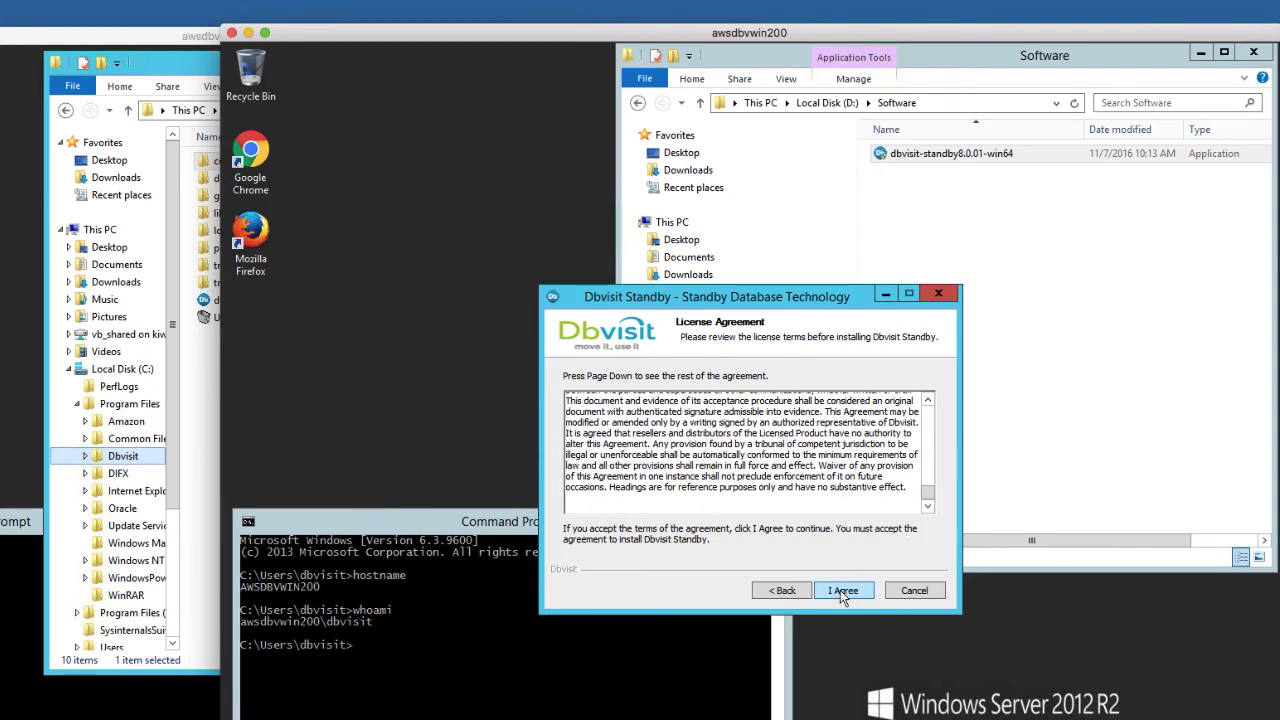
click(843, 590)
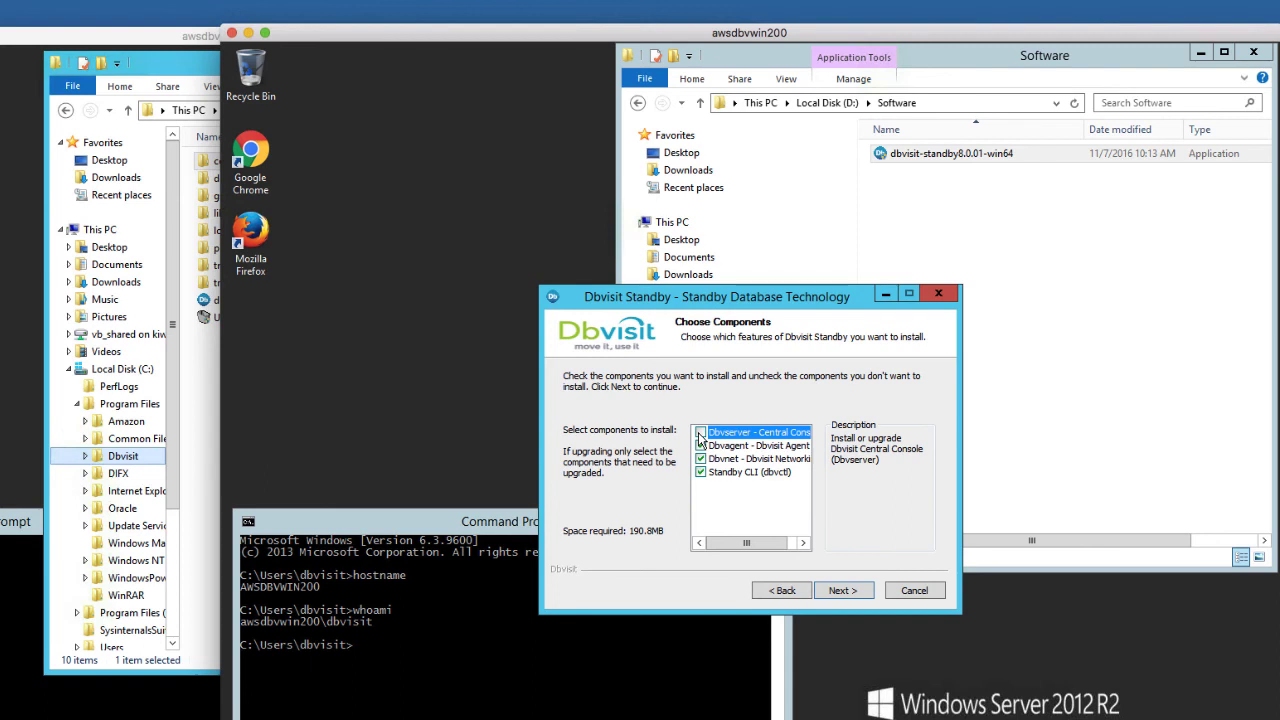
Add Dbvserver, keep the default install folder and service account, and start installing
click(700, 433)
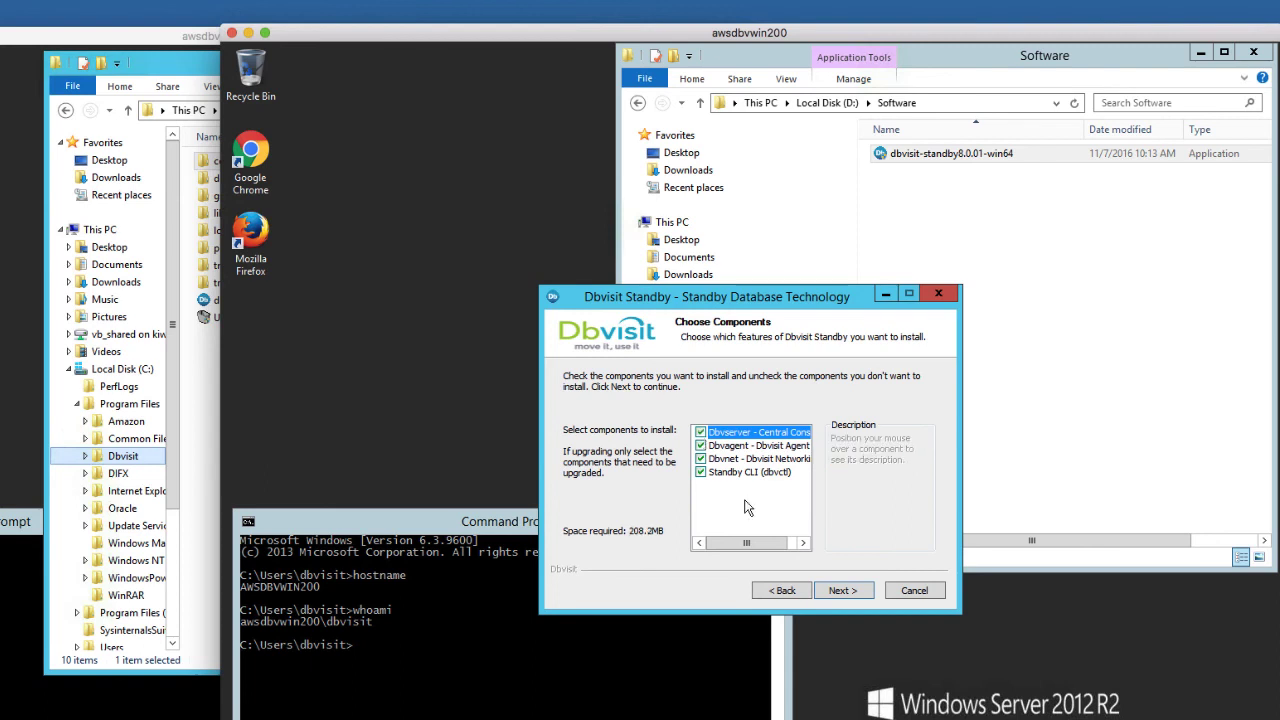
click(843, 590)
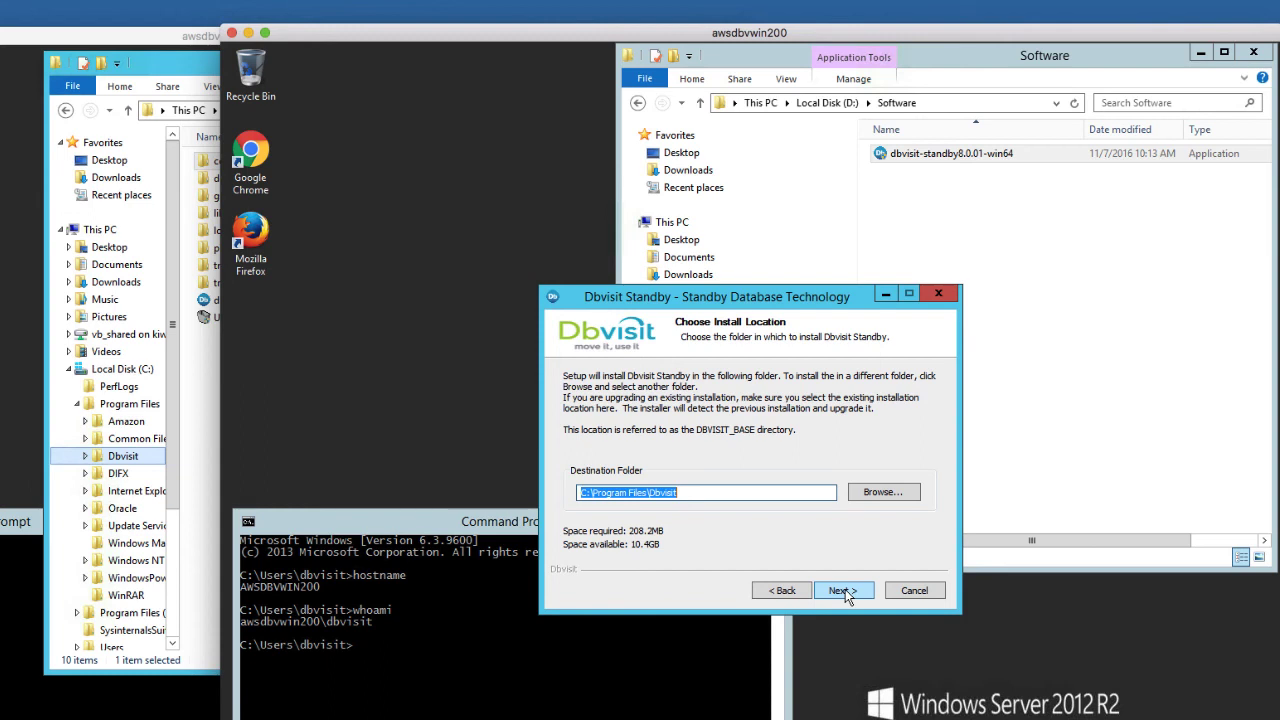
click(845, 590)
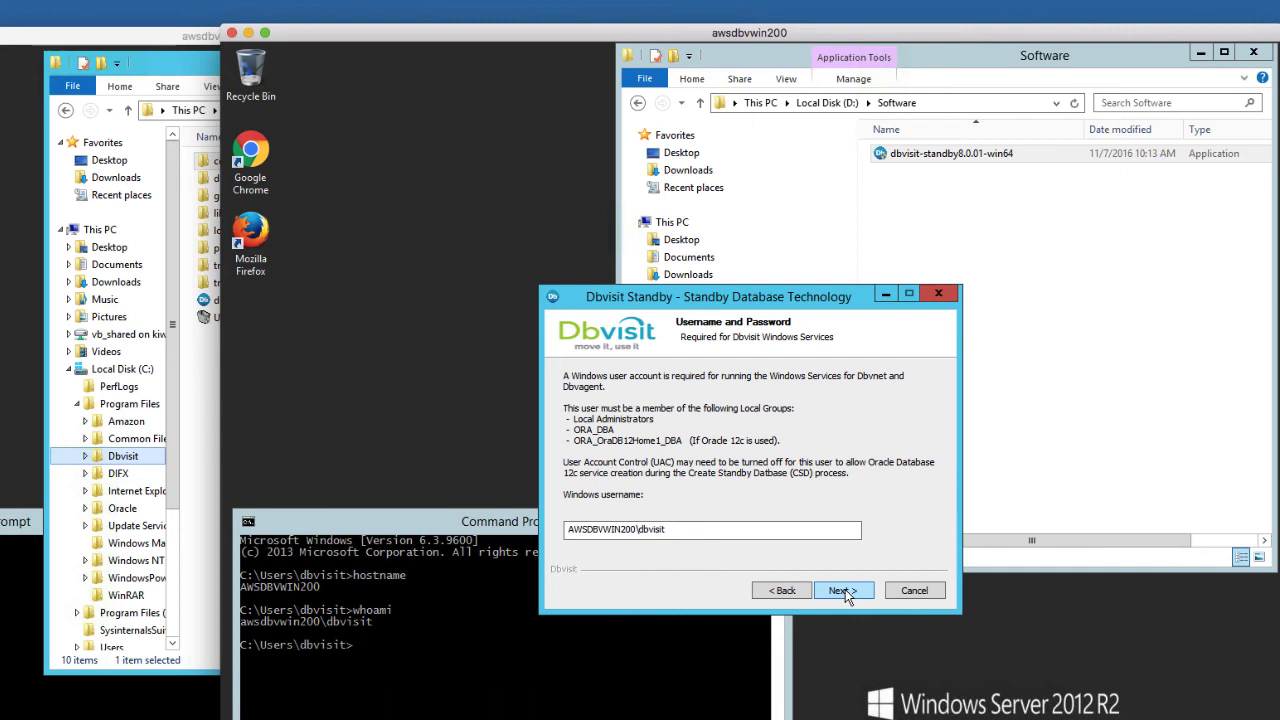
click(845, 590)
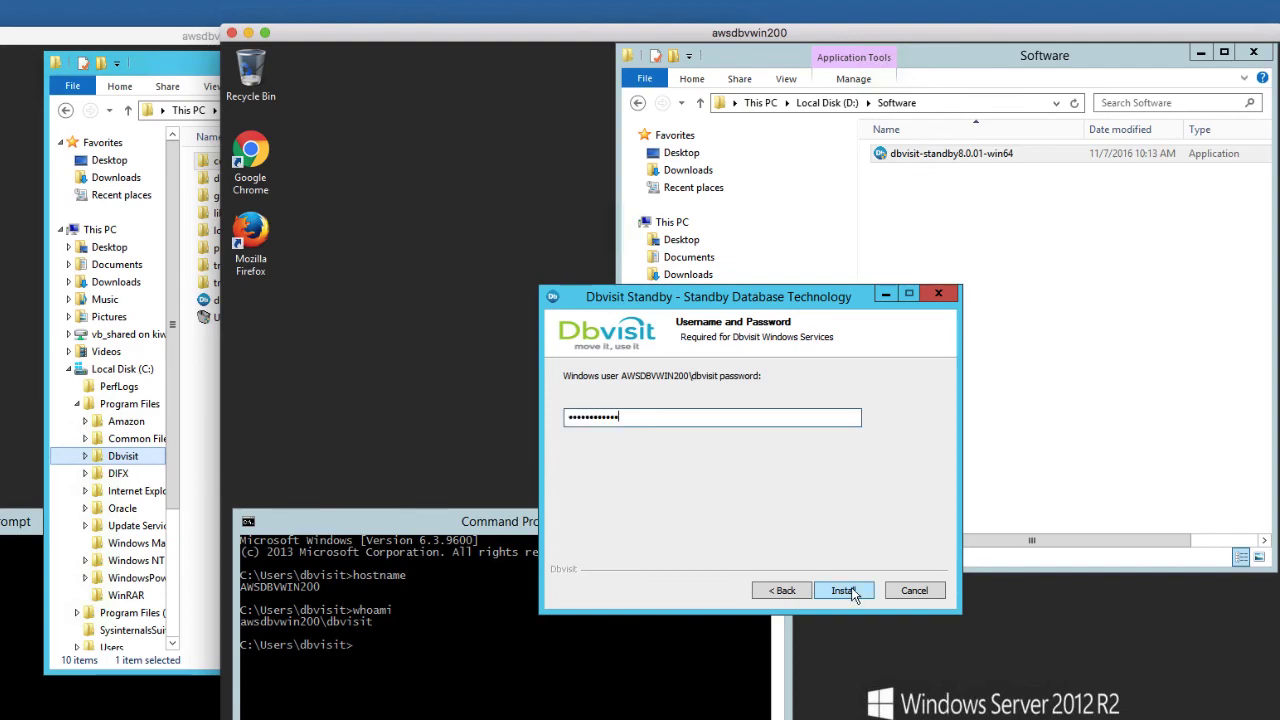
click(845, 590)
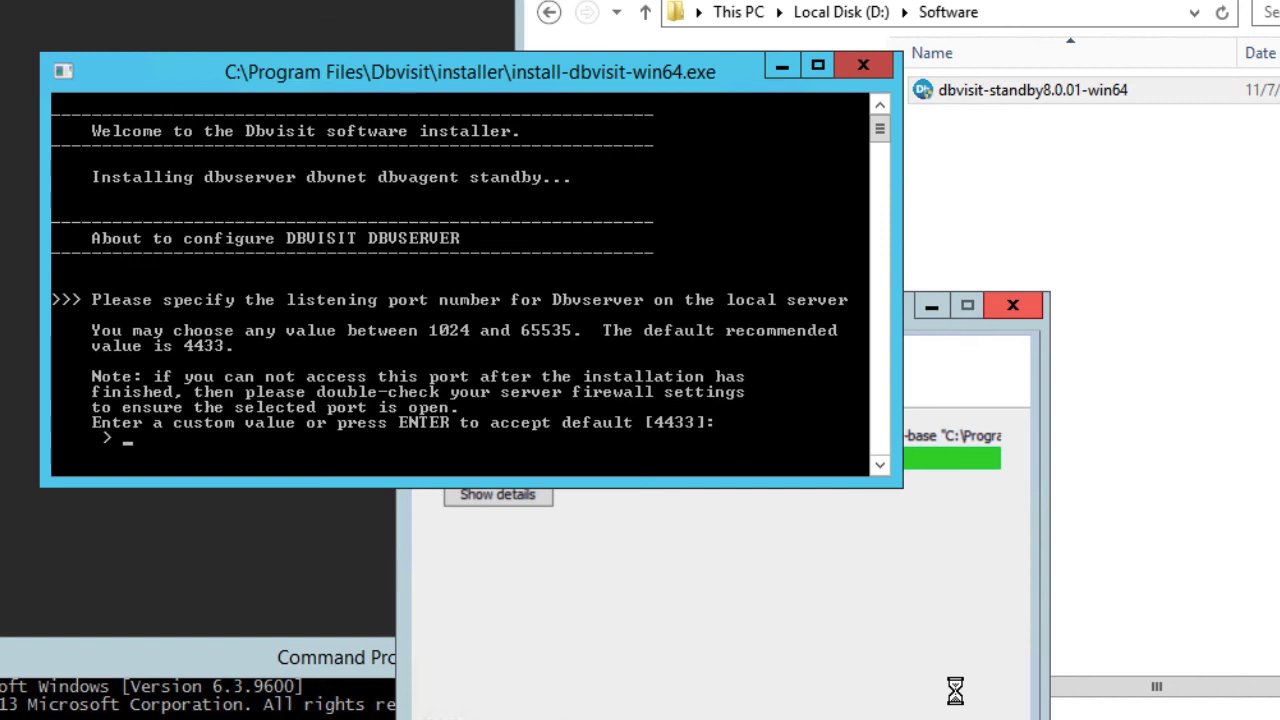
Keep Dbvserver on port 4433 and enter the Dbvnet passphrase
key(Return)
key(Return)
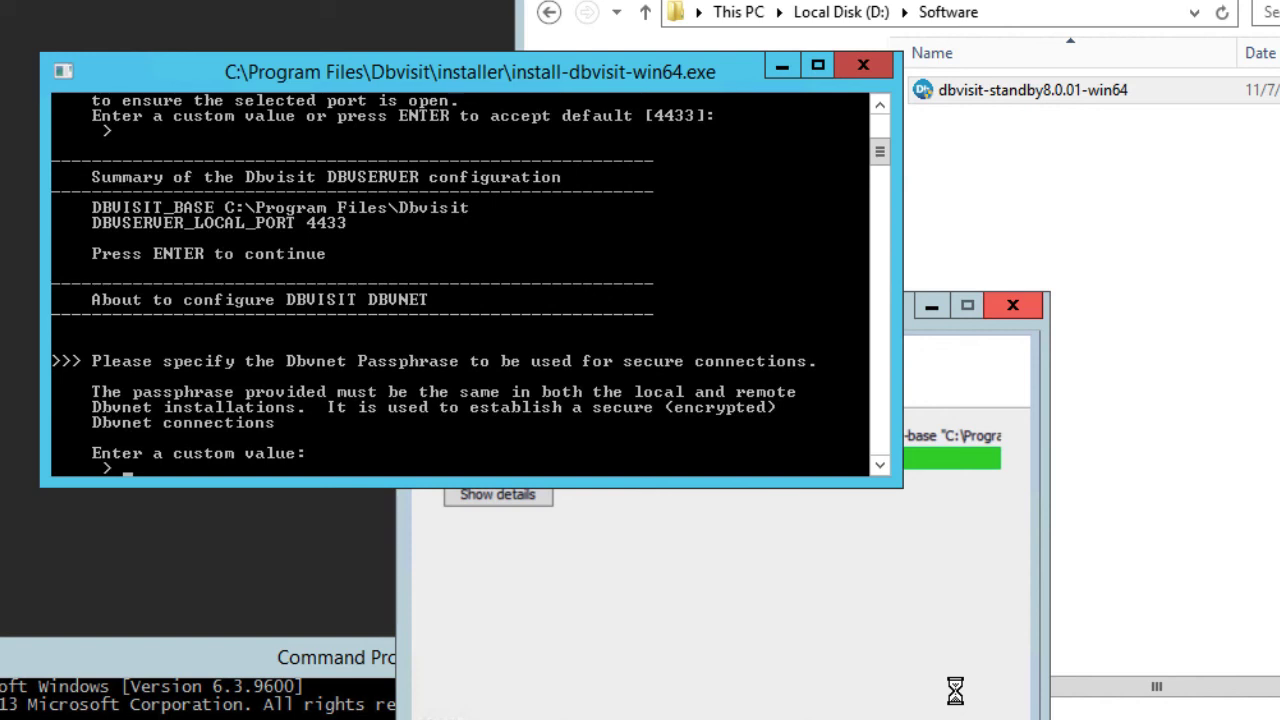
key(Return)
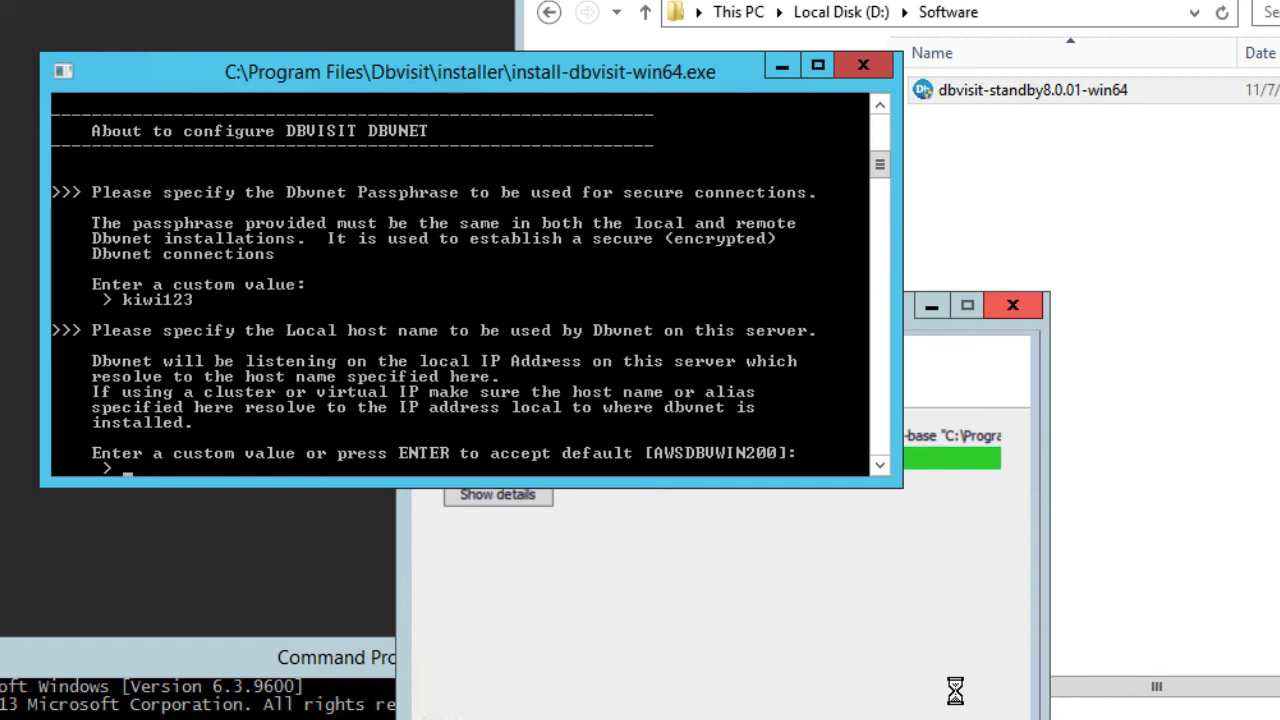
Keep the default local host and port 7890, with remote host AWSDBVWIN100 on port 7890
key(Return)
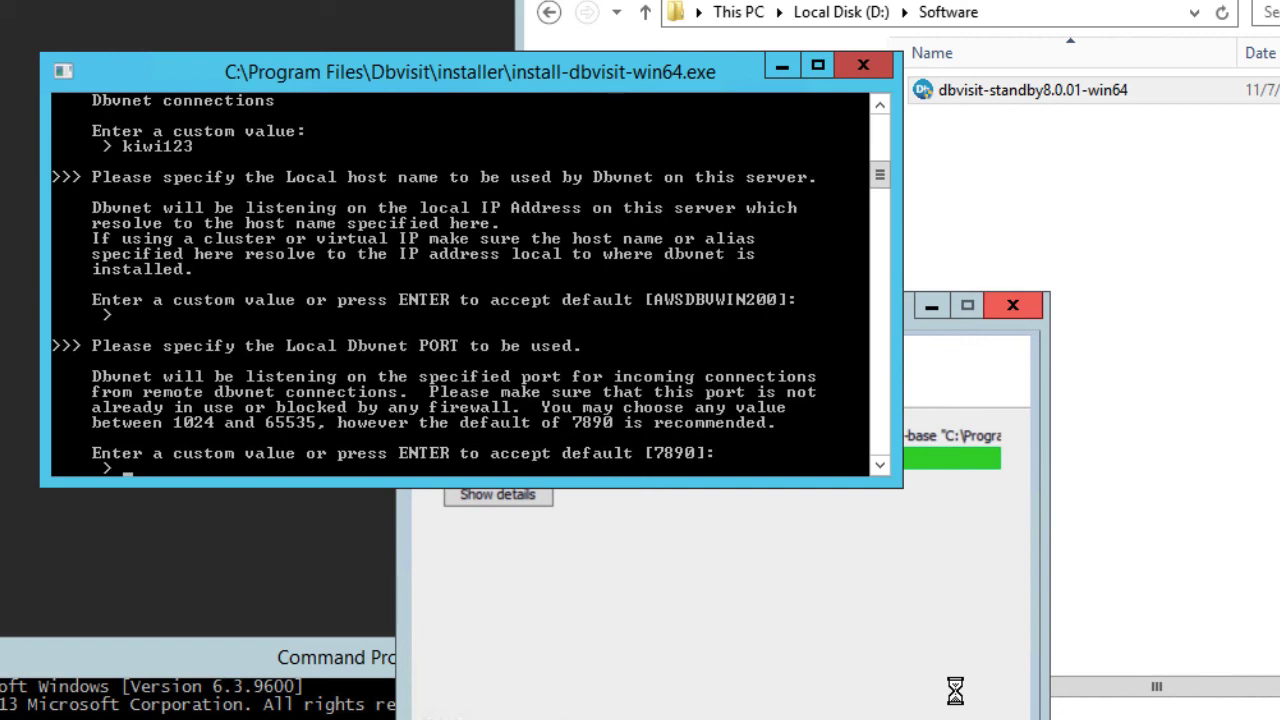
key(Return)
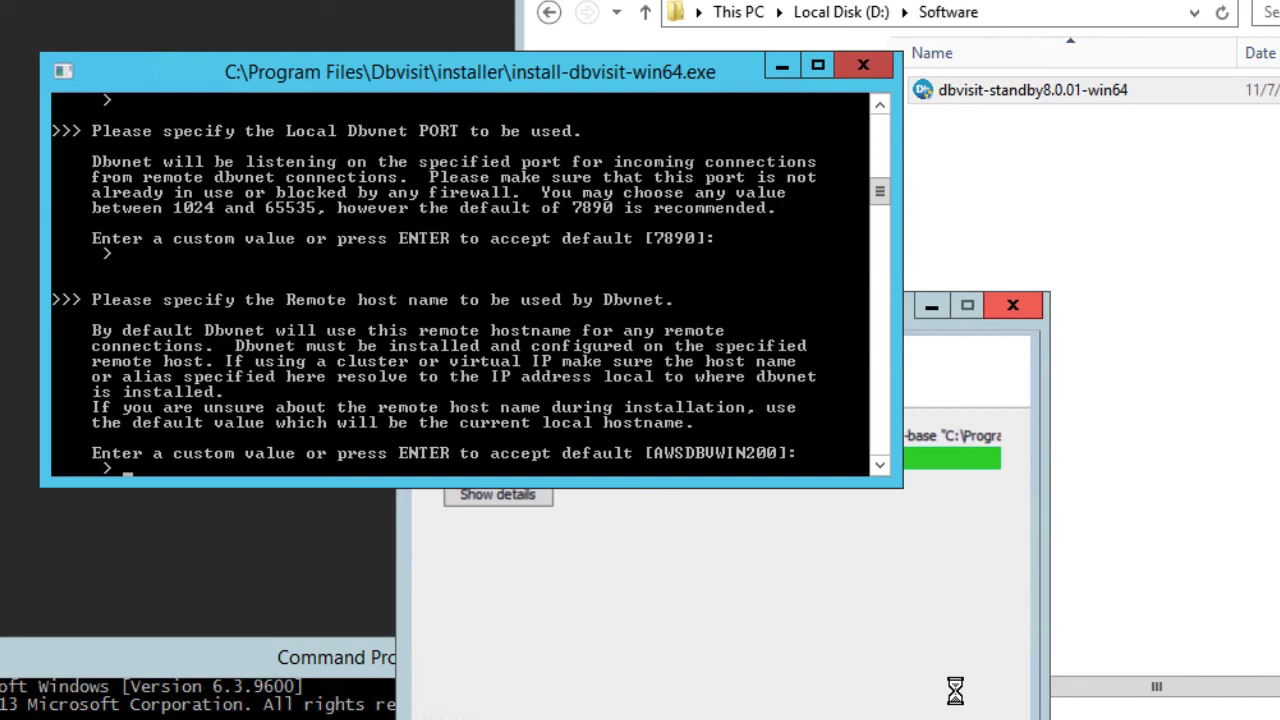
text(AWSDBVWIN)
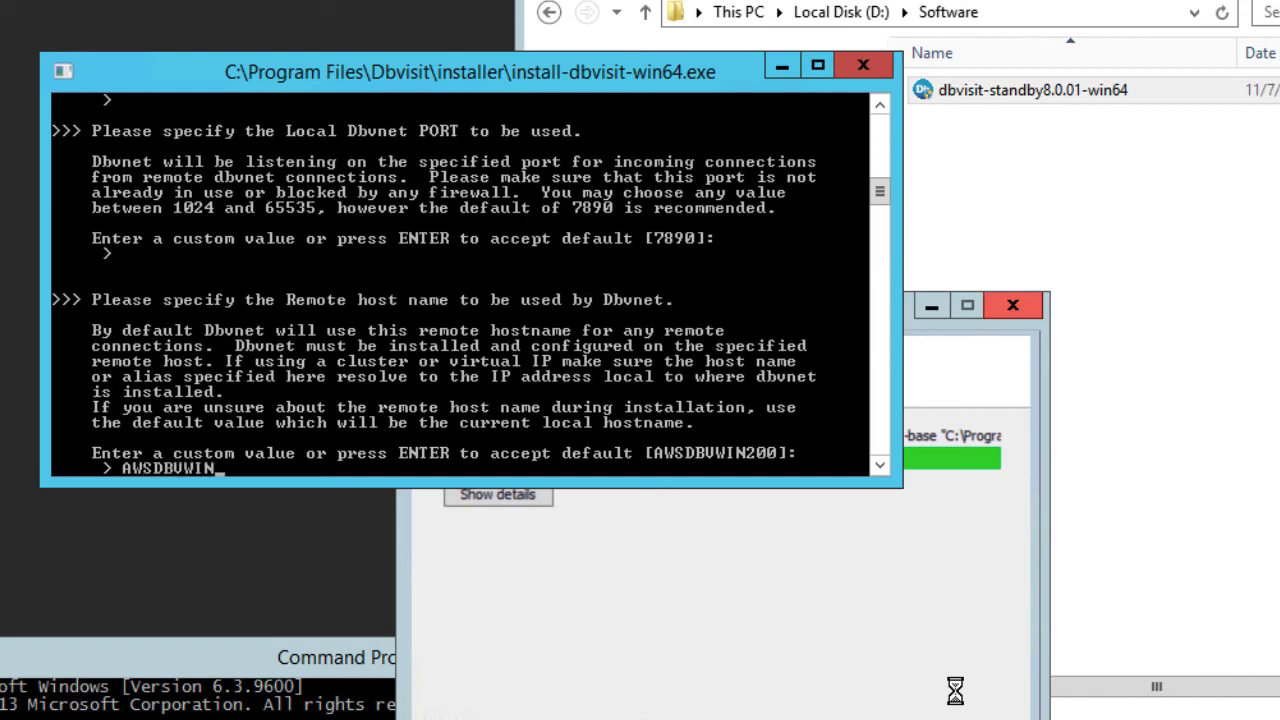
text(100)
key(Return)
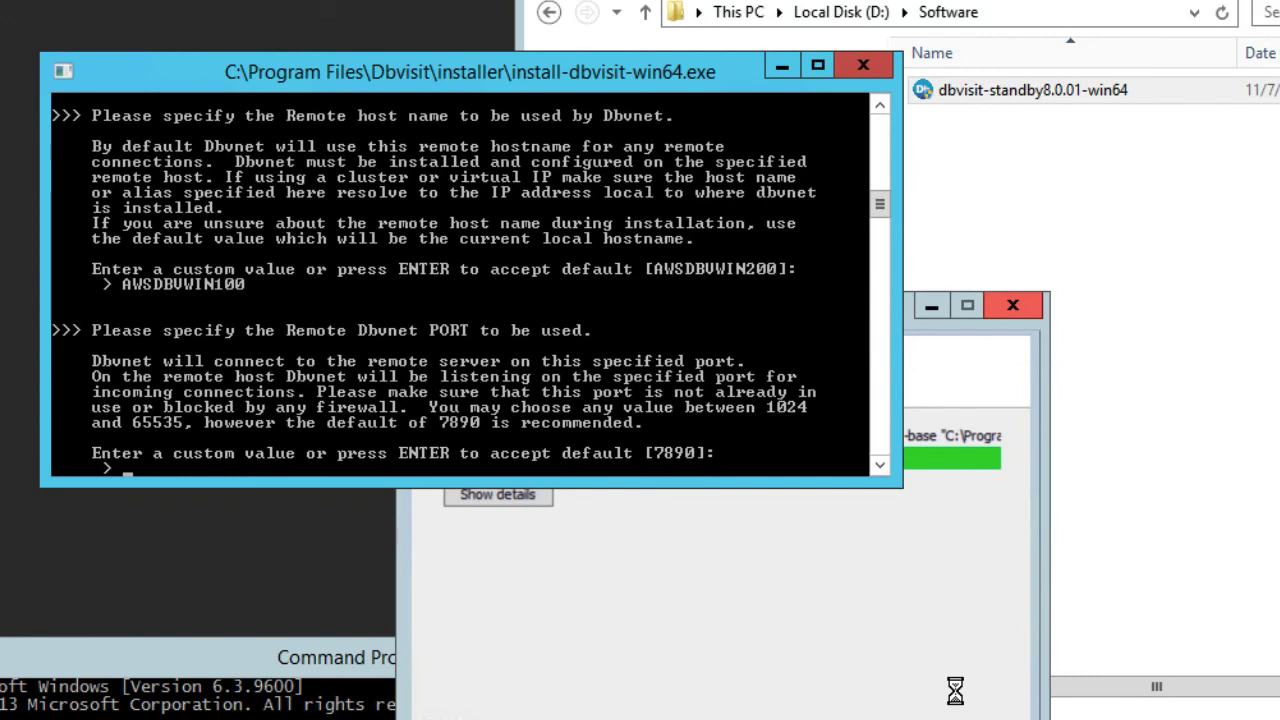
key(Return)
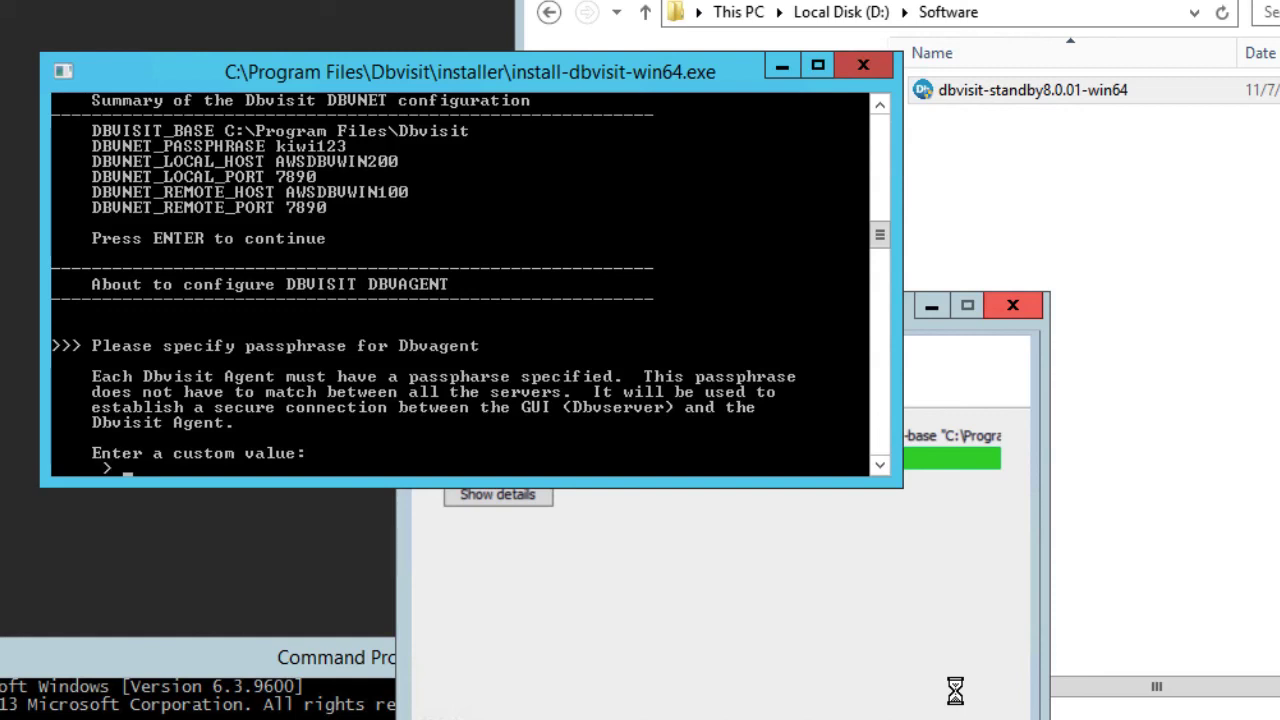
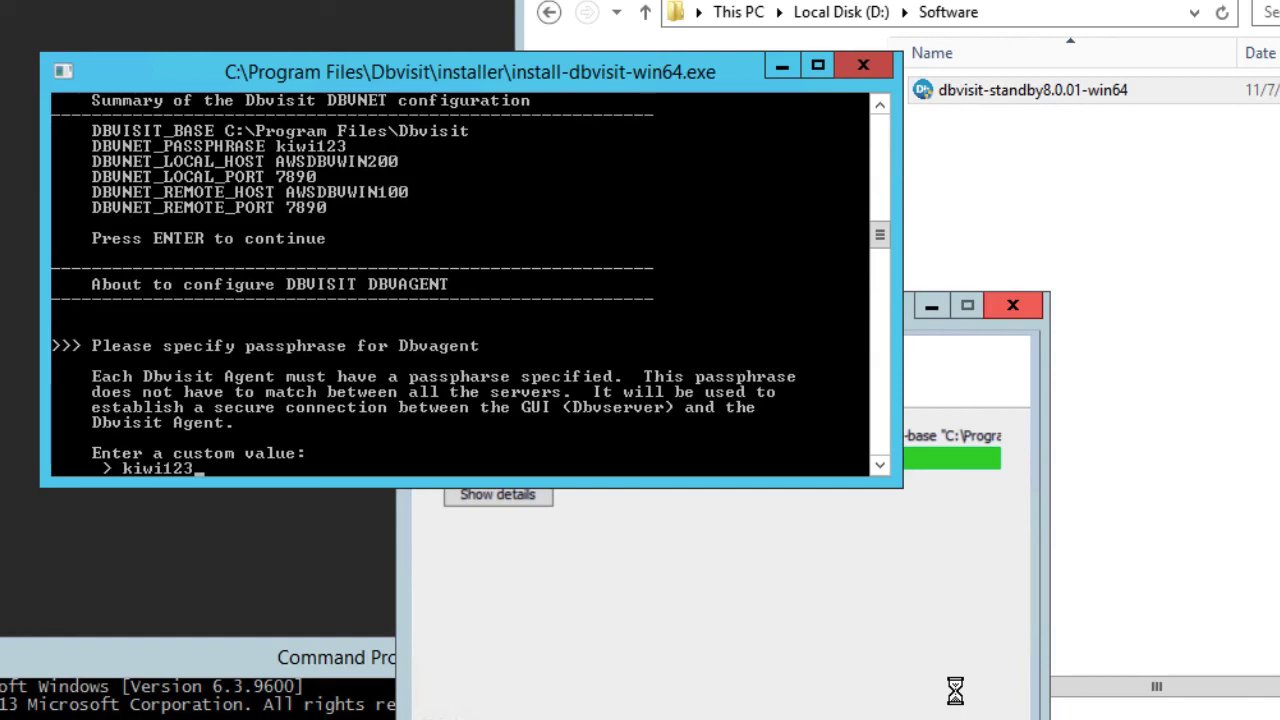
Enter the Dbvagent passphrase and accept the default agent host and port 7891
key(Return)
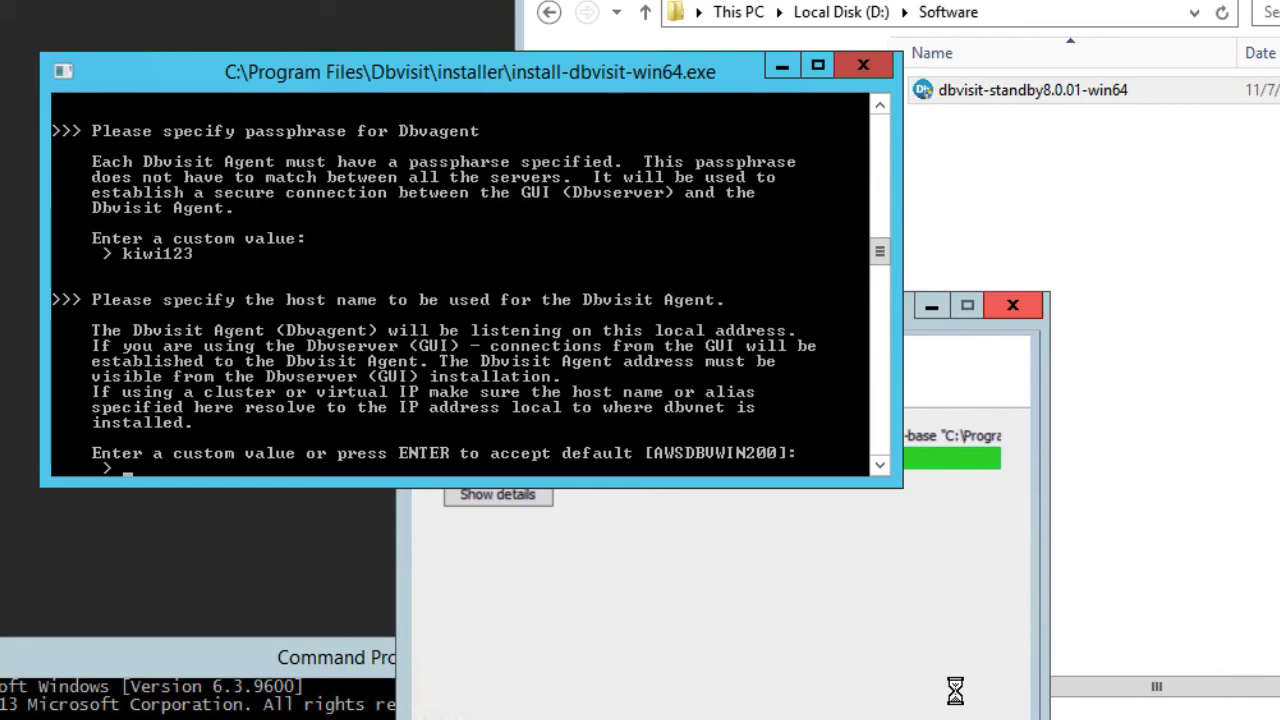
key(Return)
key(Return)
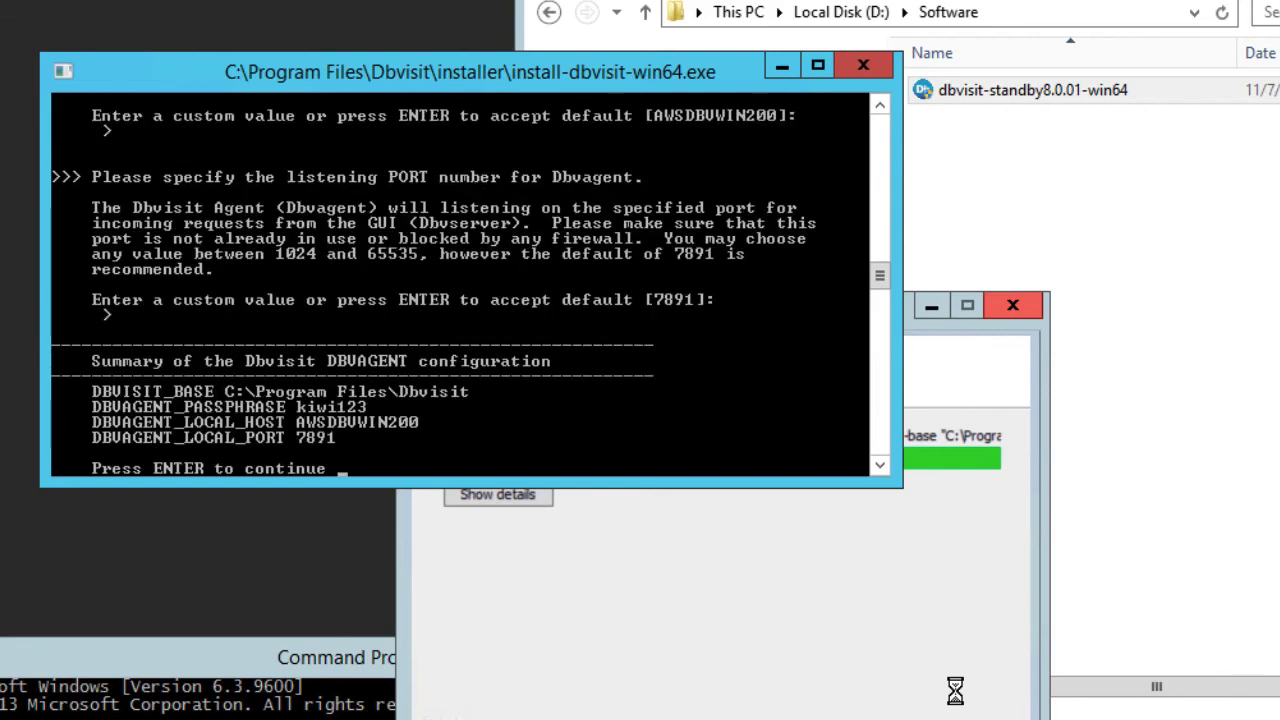
Continue past the Dbvagent summary and close the console once all services start
key(Return)
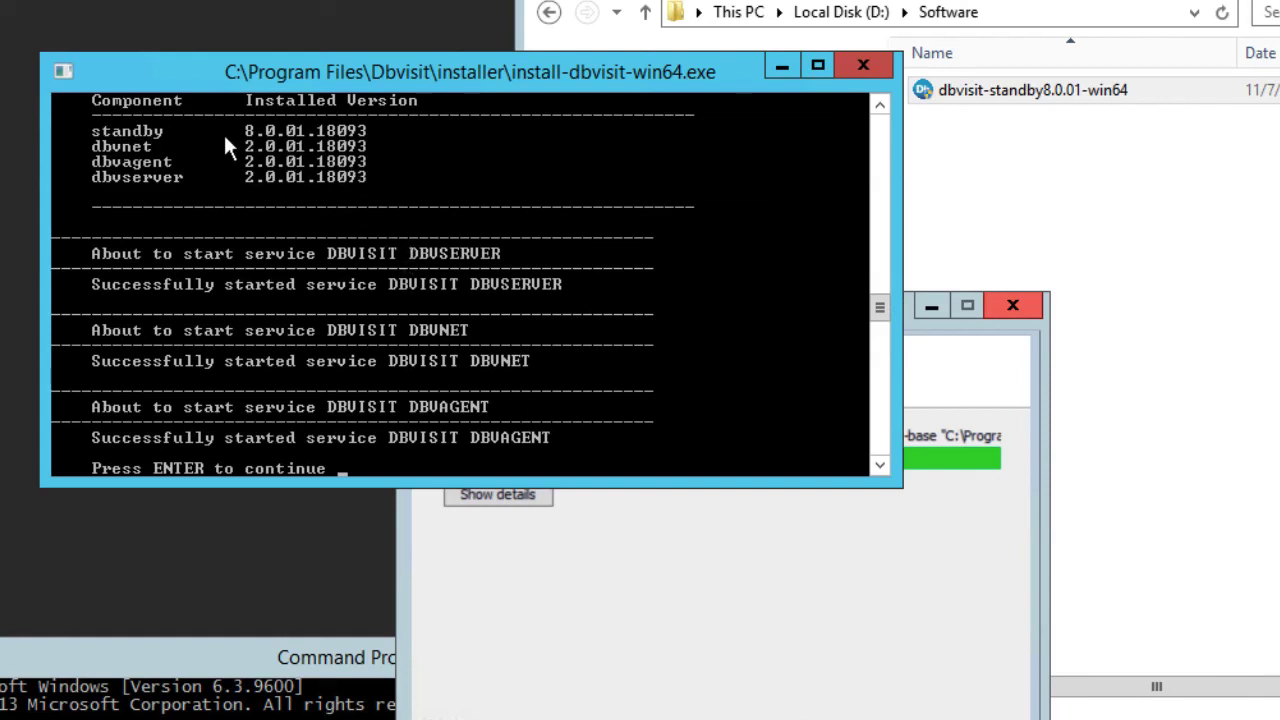
scroll(226, 134, up, 1)
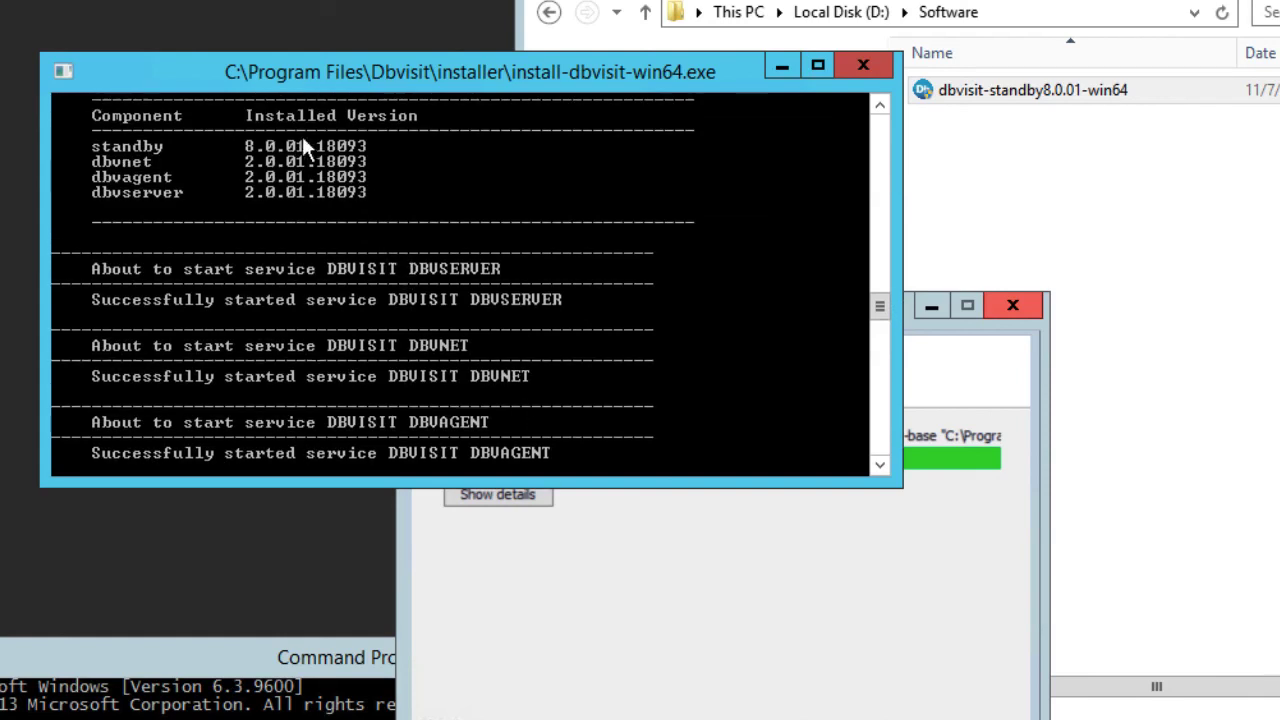
scroll(394, 212, down, 5)
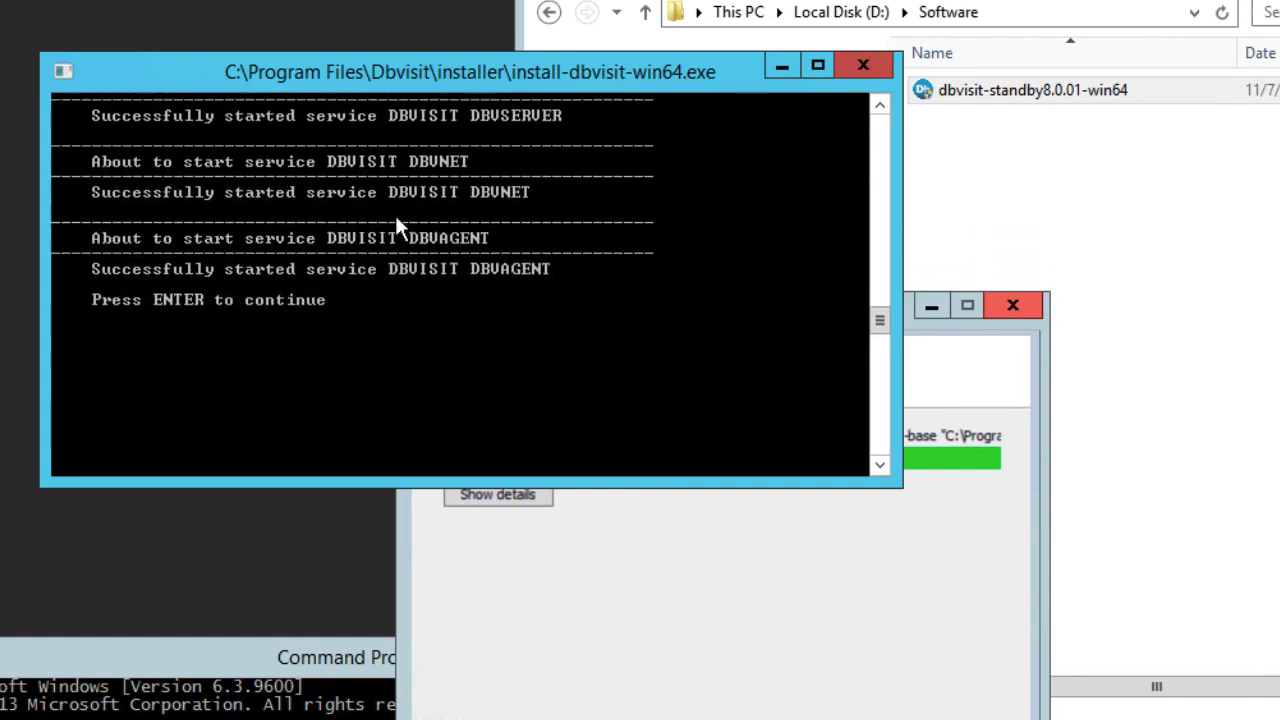
scroll(394, 214, up, 2)
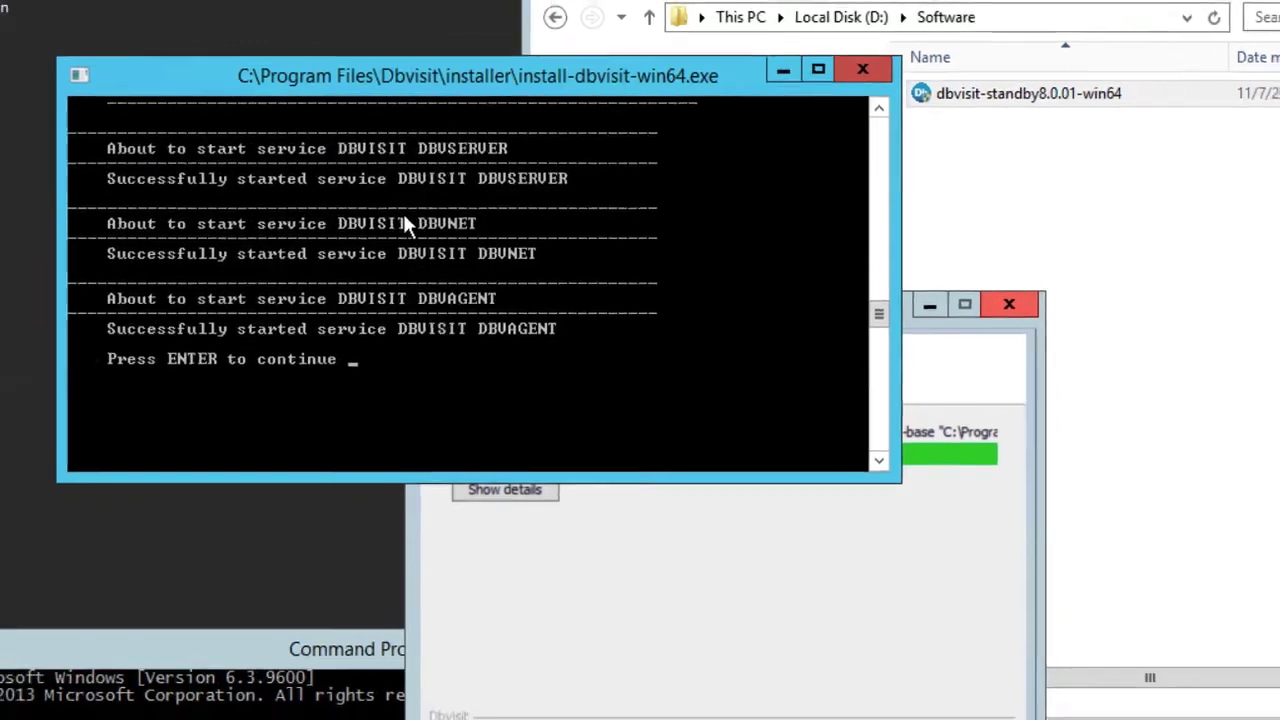
key(Return)
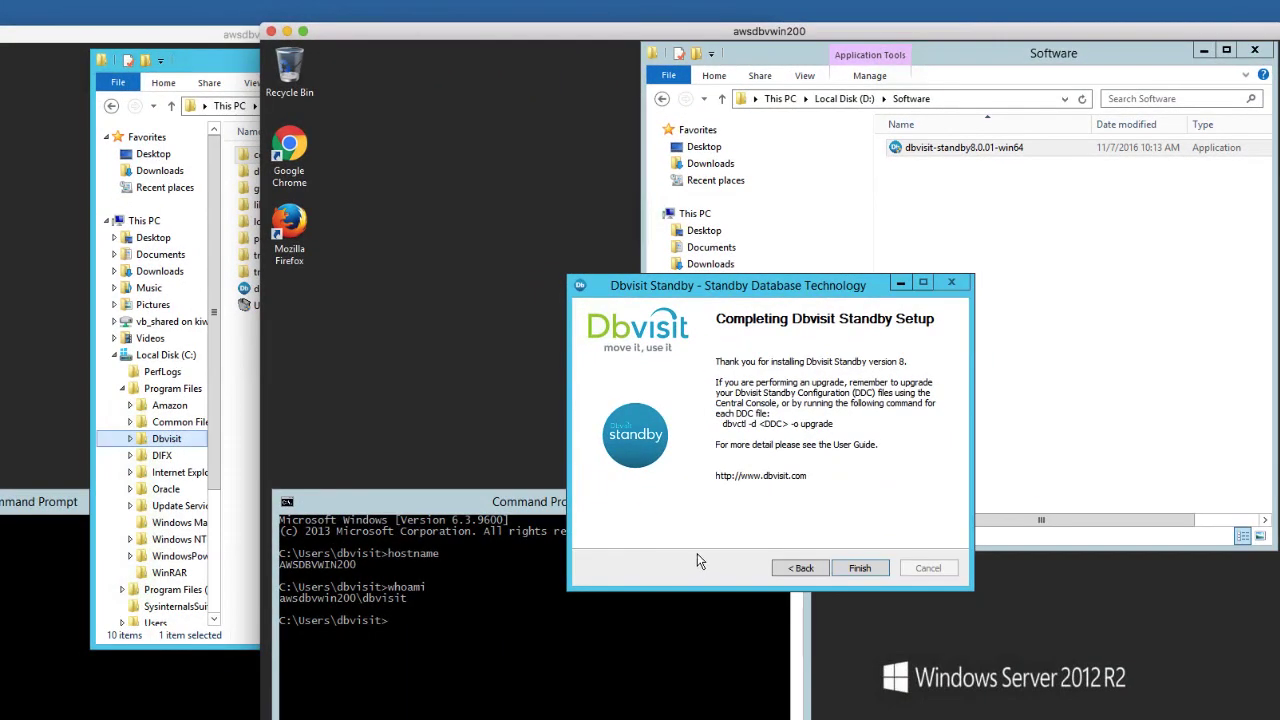